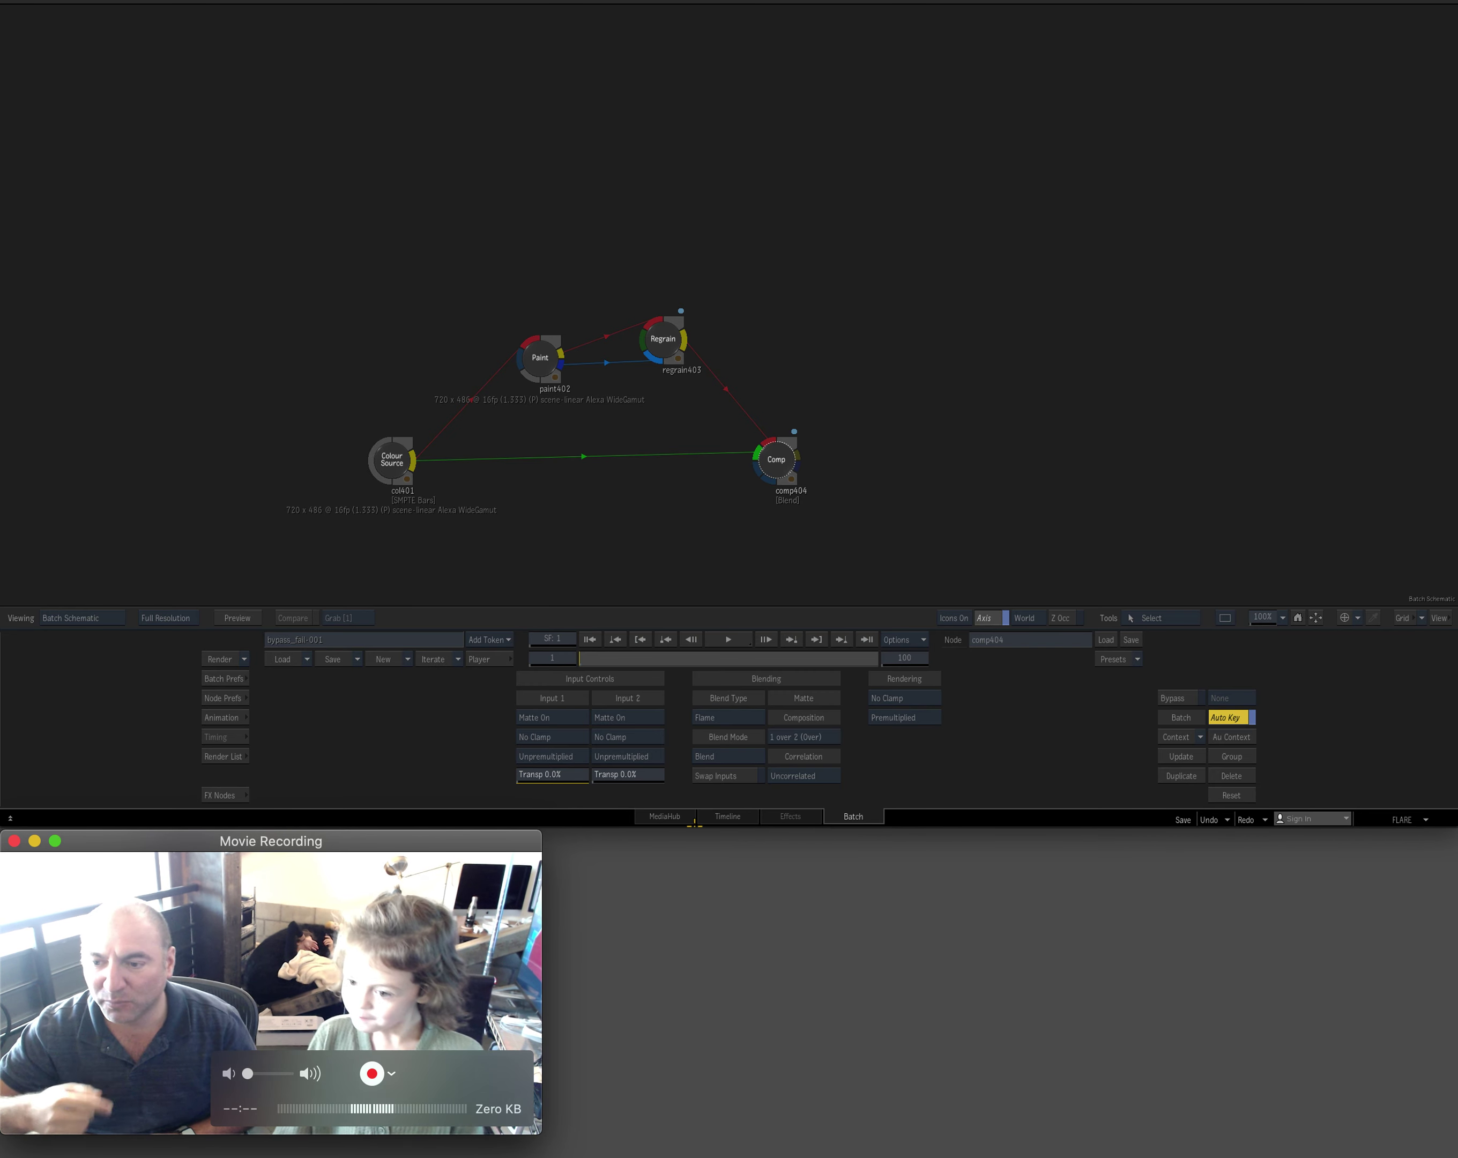
View the About Flare information to check the software version, and close it.
{"action": "left_click", "coordinate": [693, 1027]}
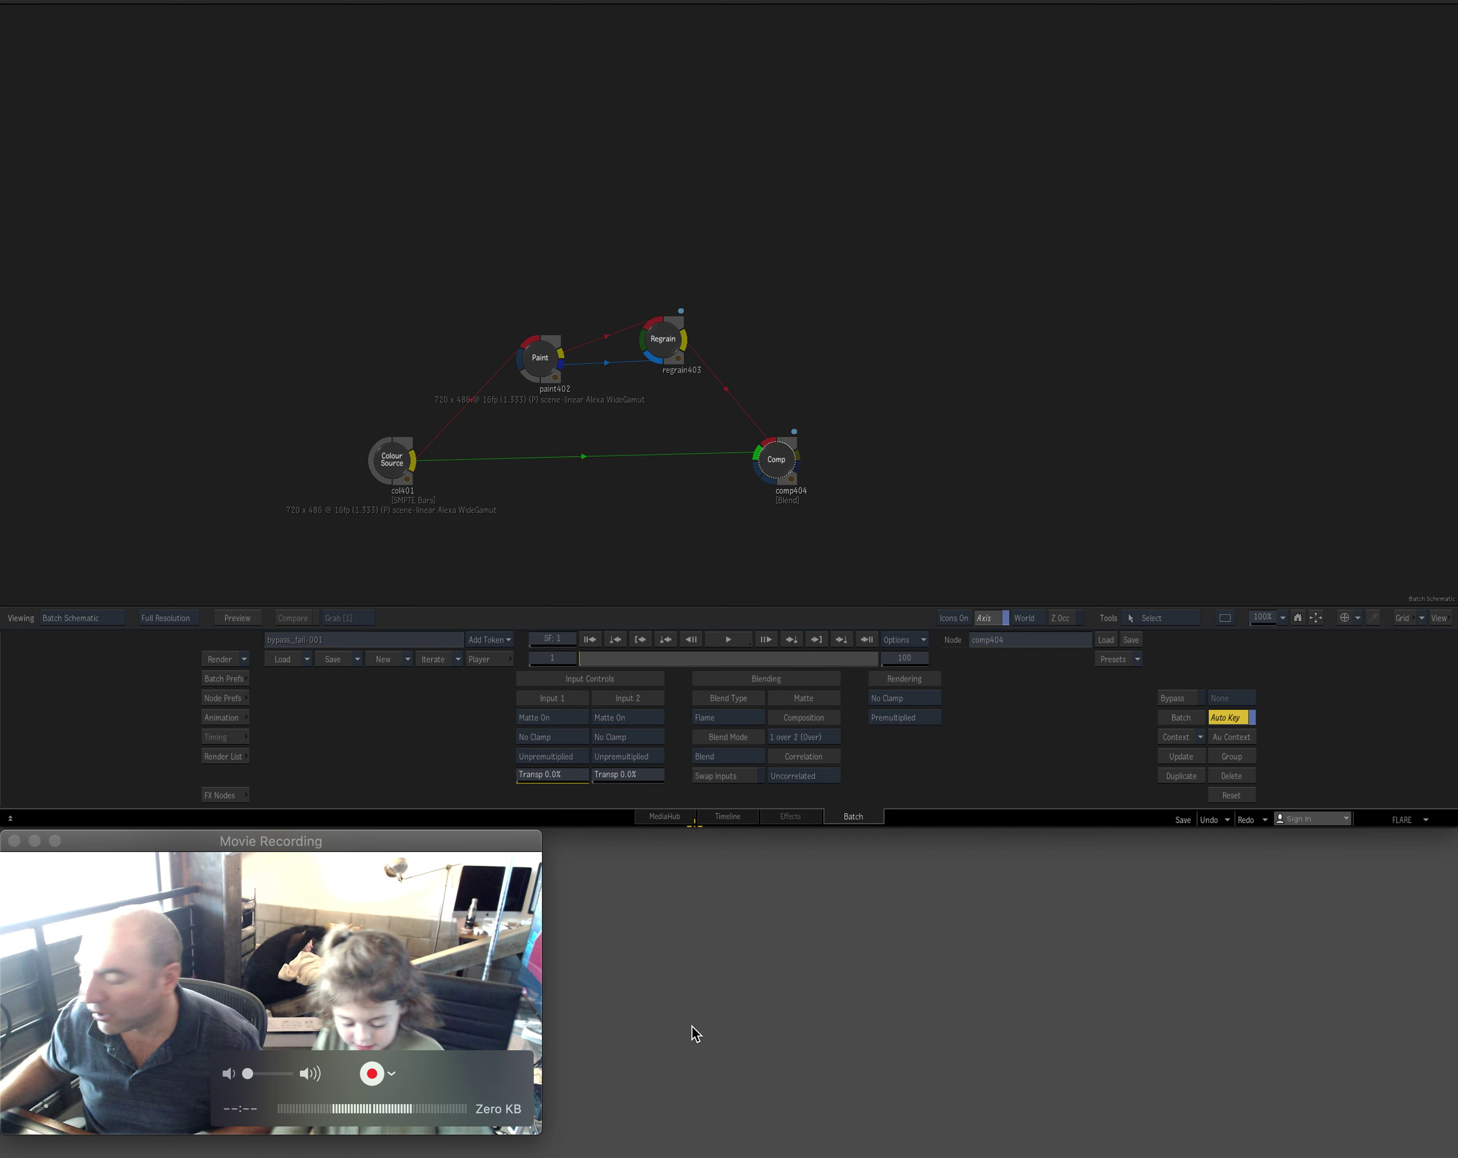
{"action": "left_click", "coordinate": [1402, 819]}
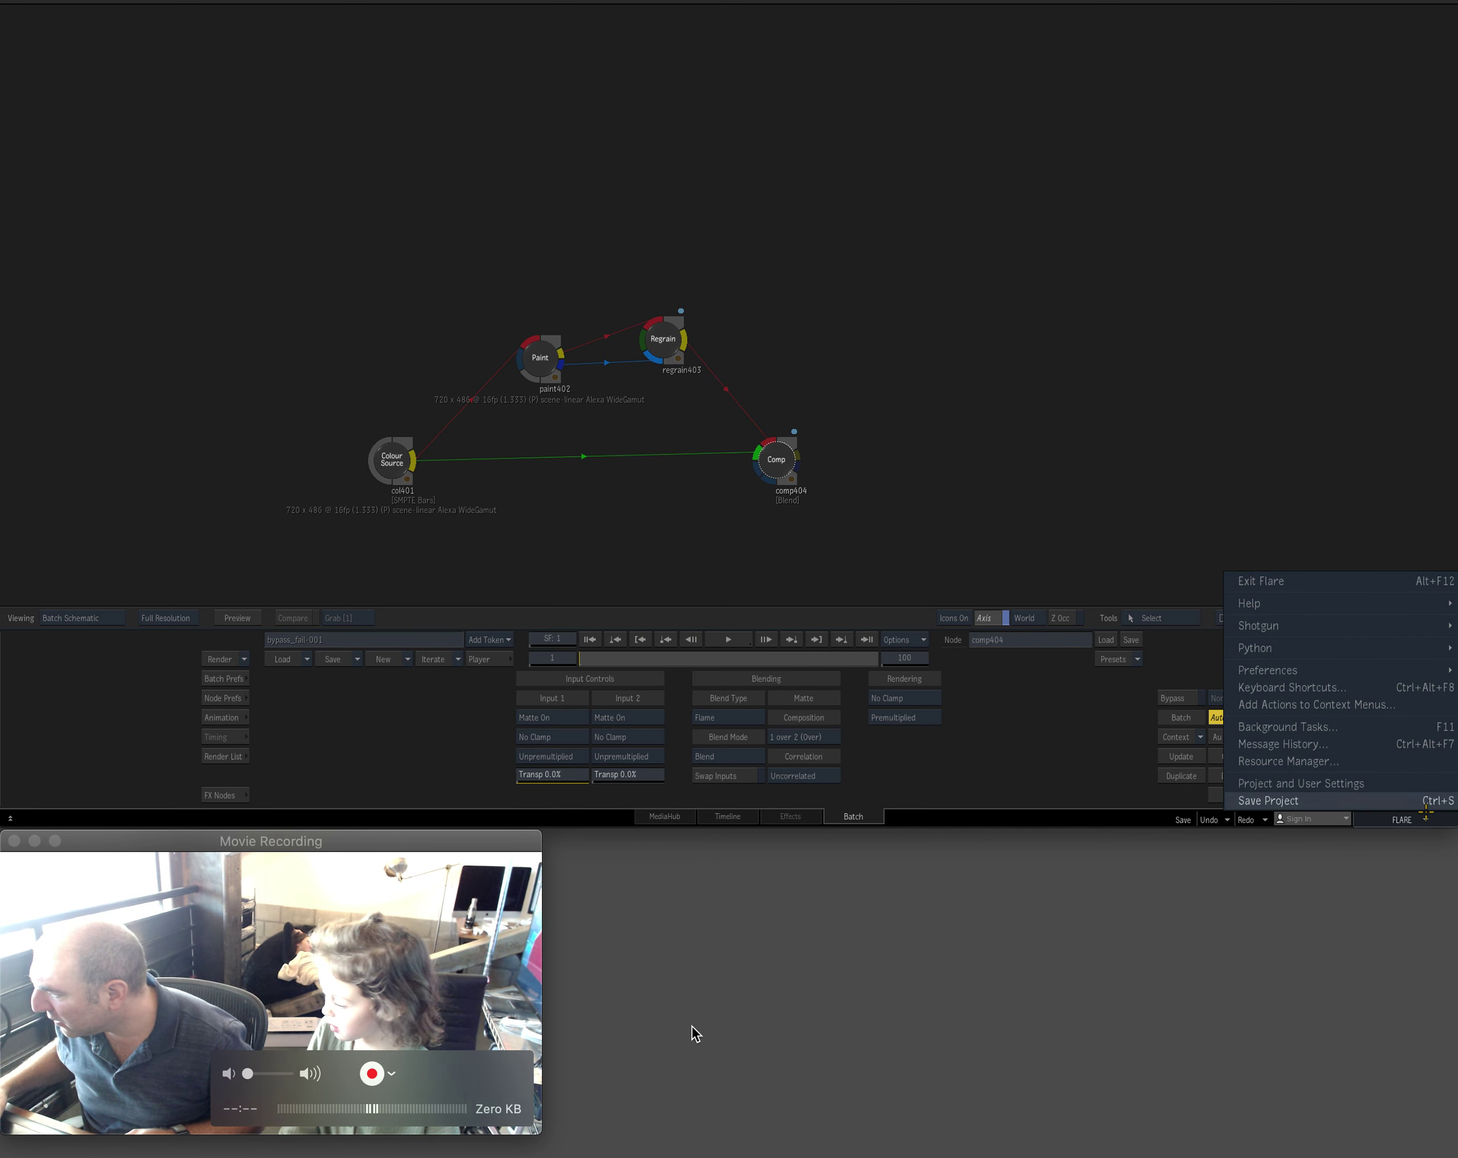
{"action": "mouse_move", "coordinate": [1390, 602]}
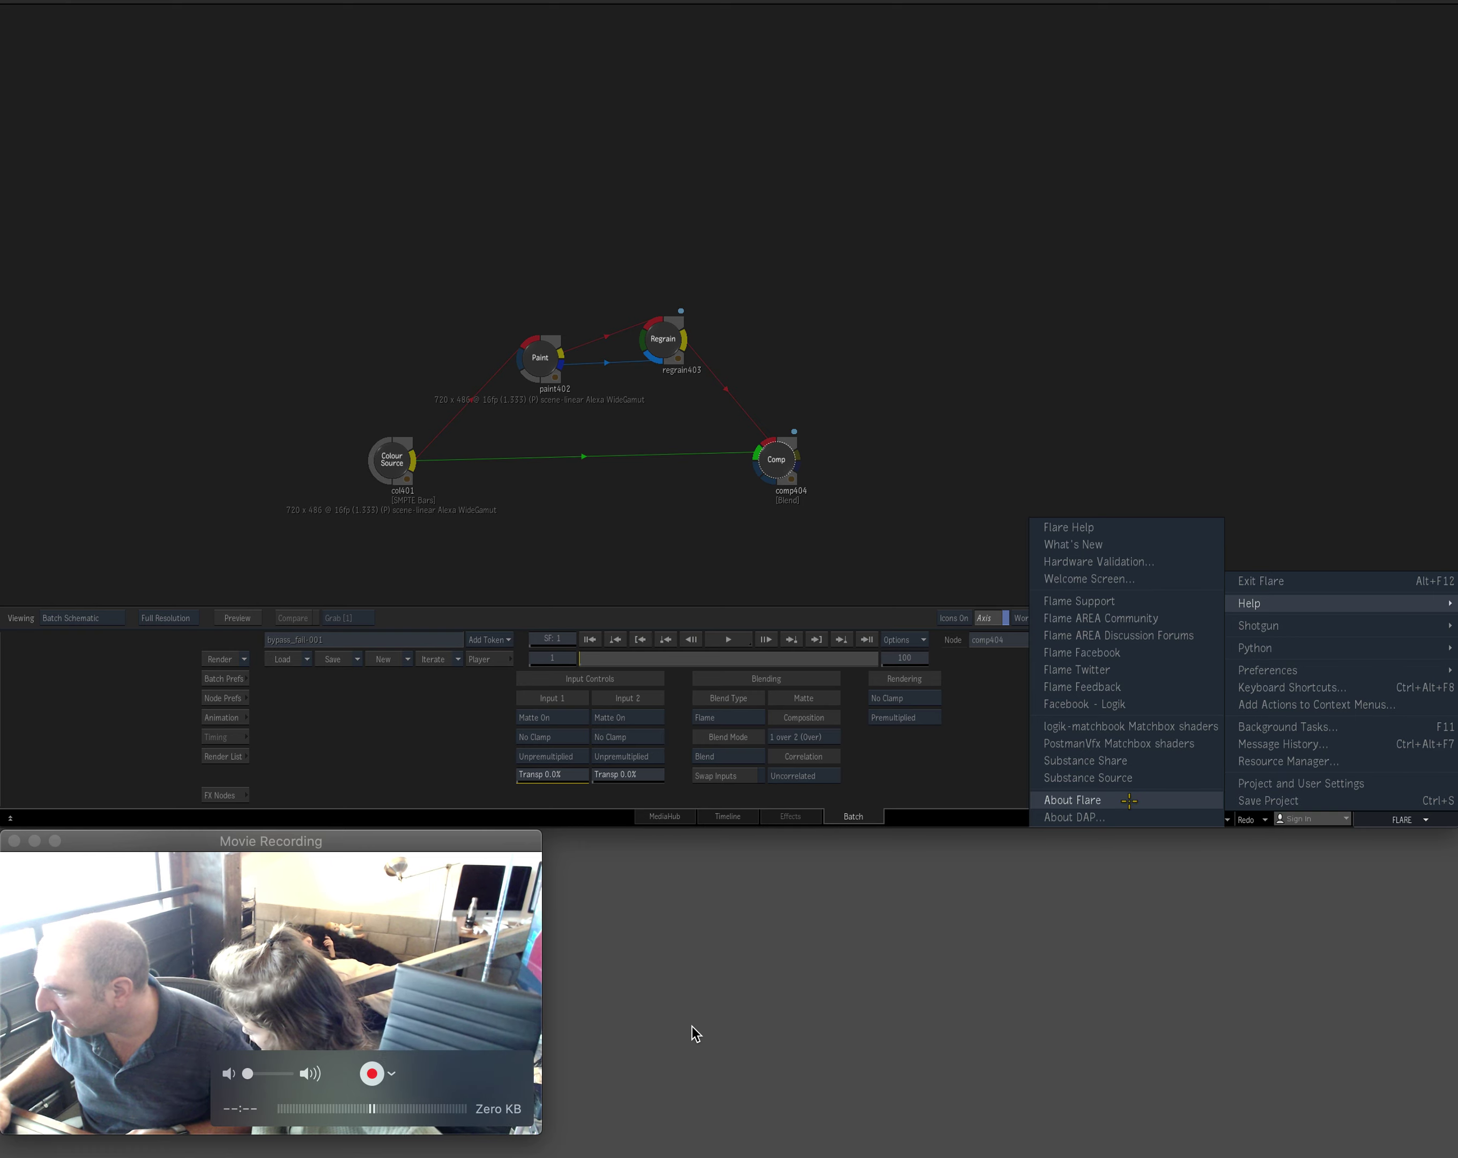
{"action": "left_click", "coordinate": [1132, 800]}
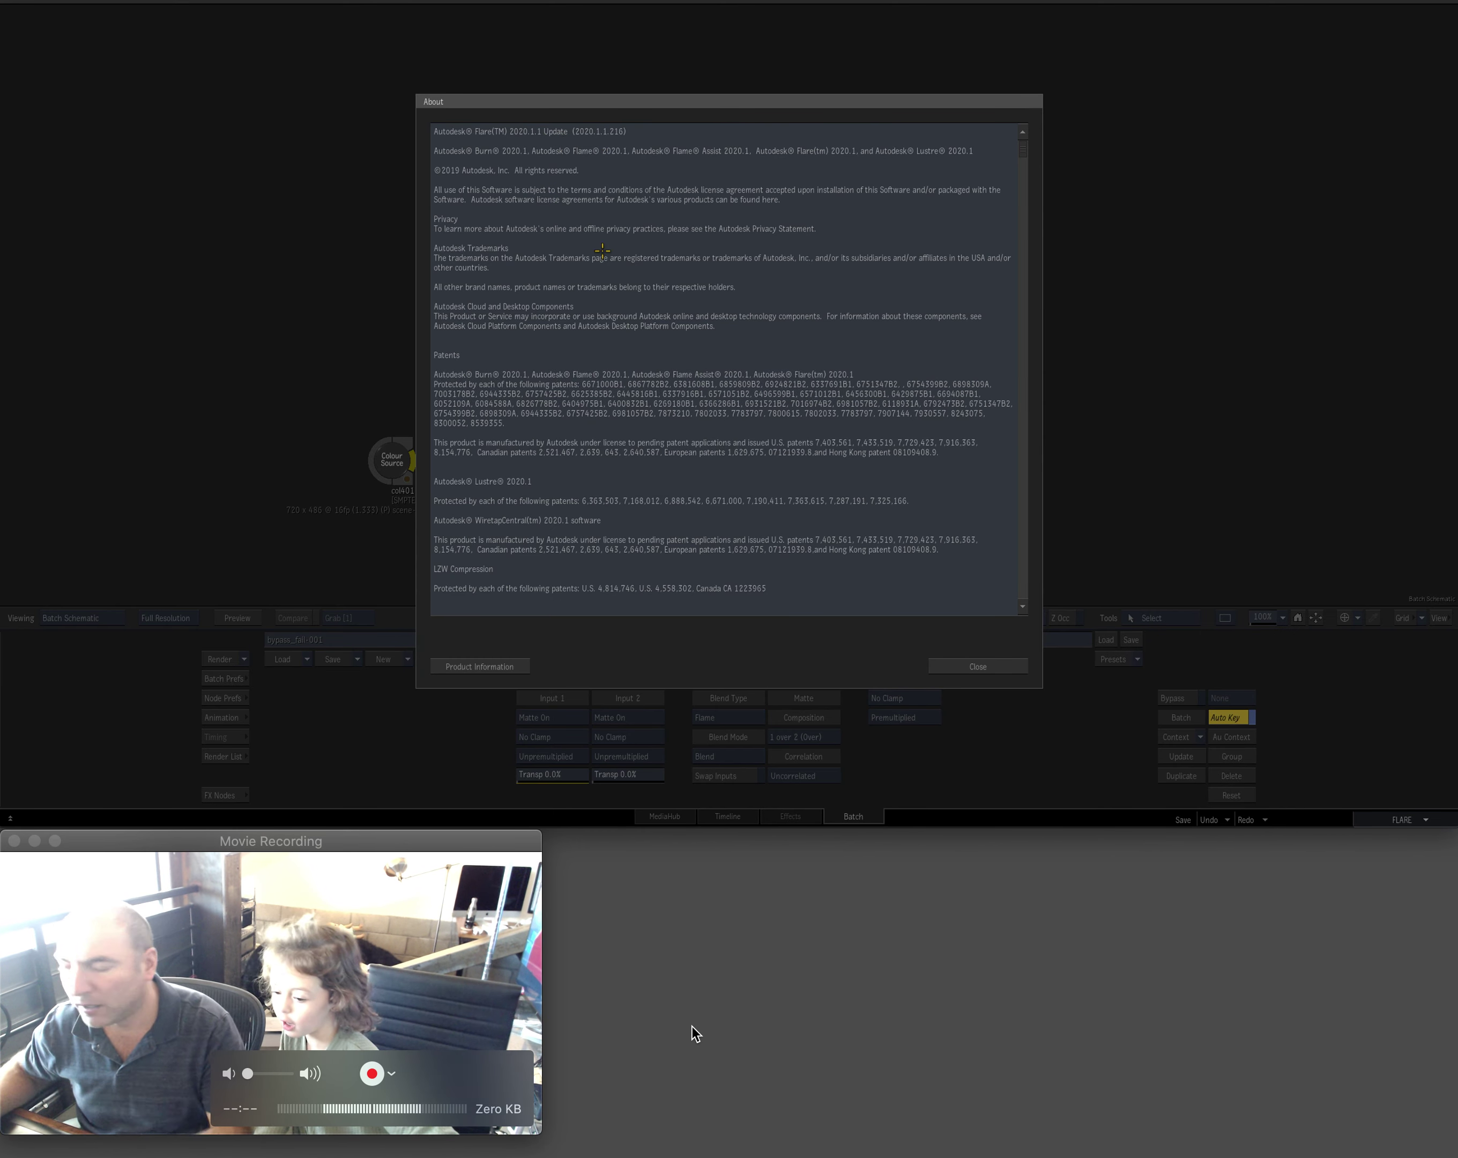
{"action": "left_click", "coordinate": [958, 666]}
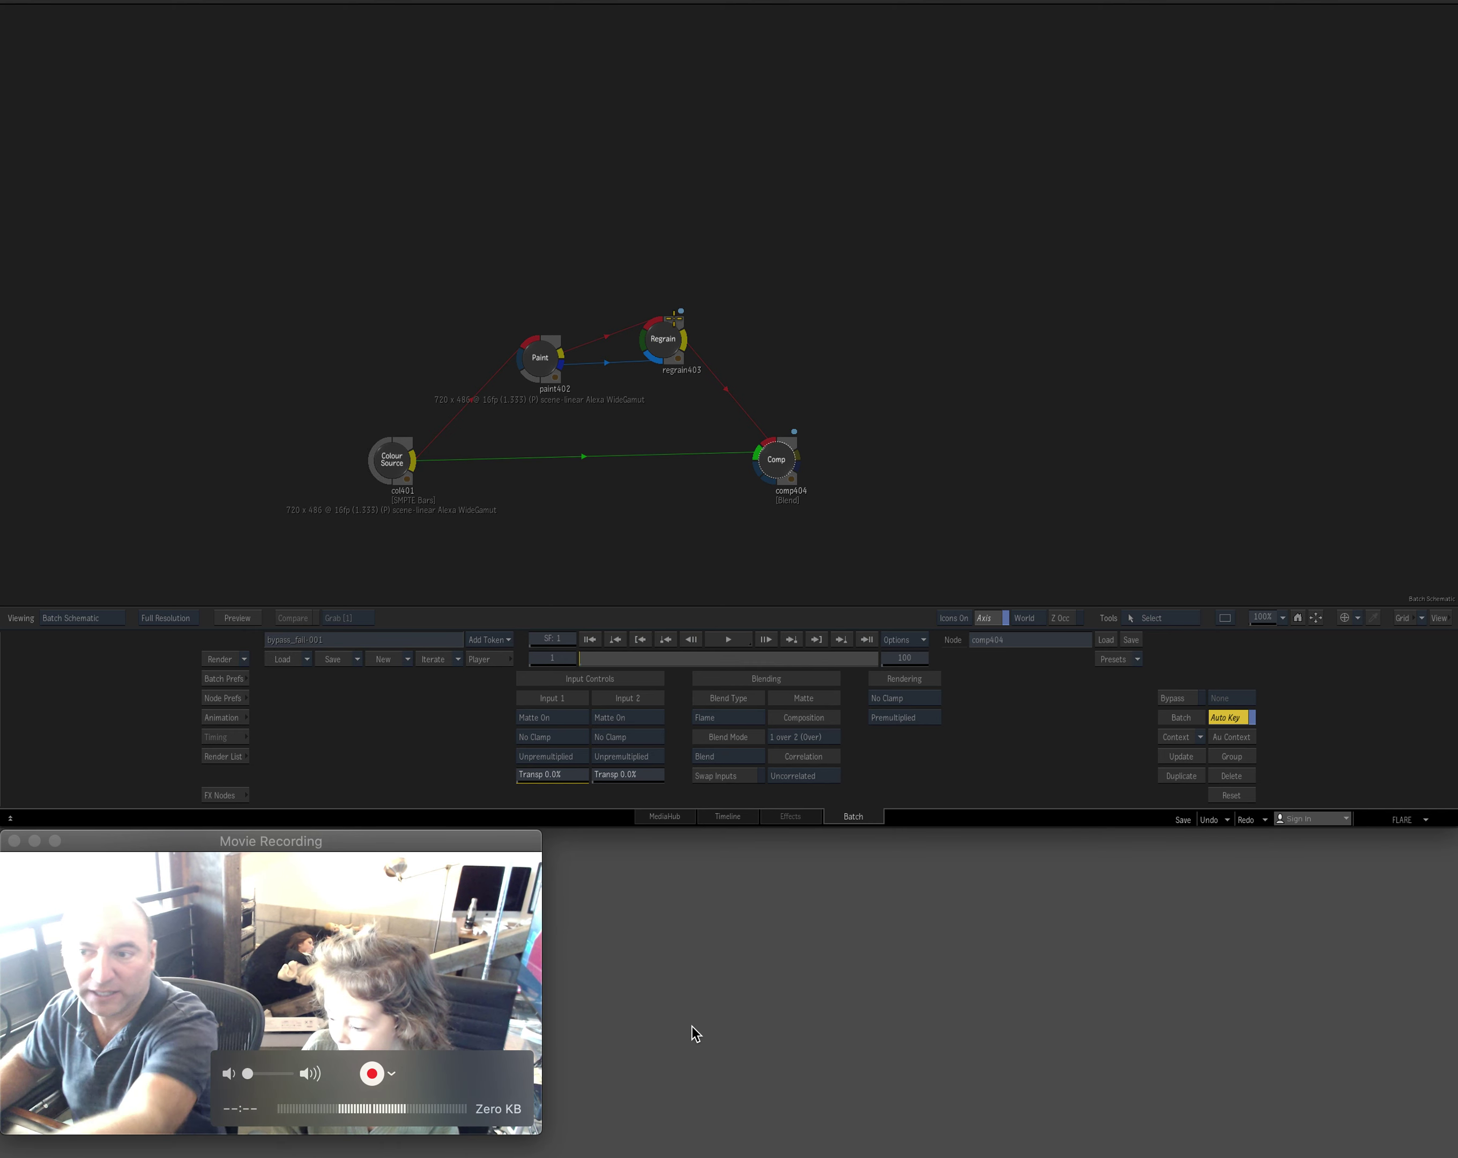
View the results of the Colour Source node and the Paint node in the existing batch tree.
{"action": "left_click_drag", "start_coordinate": [554, 404], "coordinate": [600, 360]}
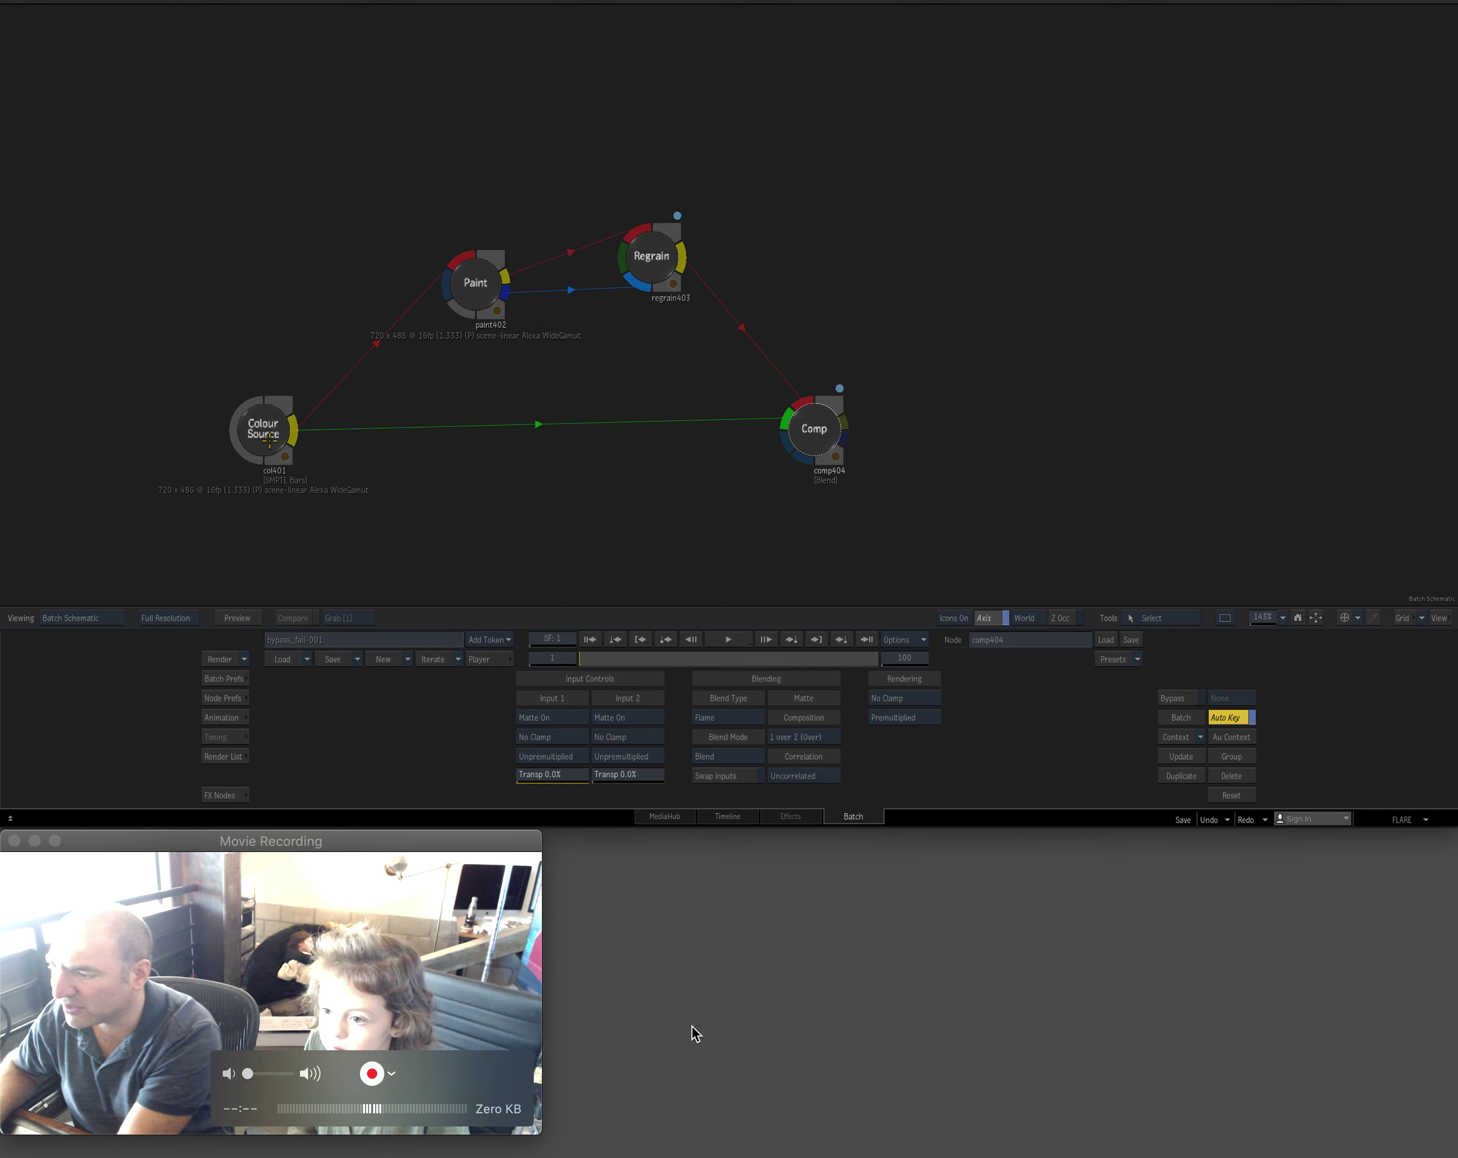
{"action": "left_click", "coordinate": [269, 439]}
{"action": "key", "text": "F4"}
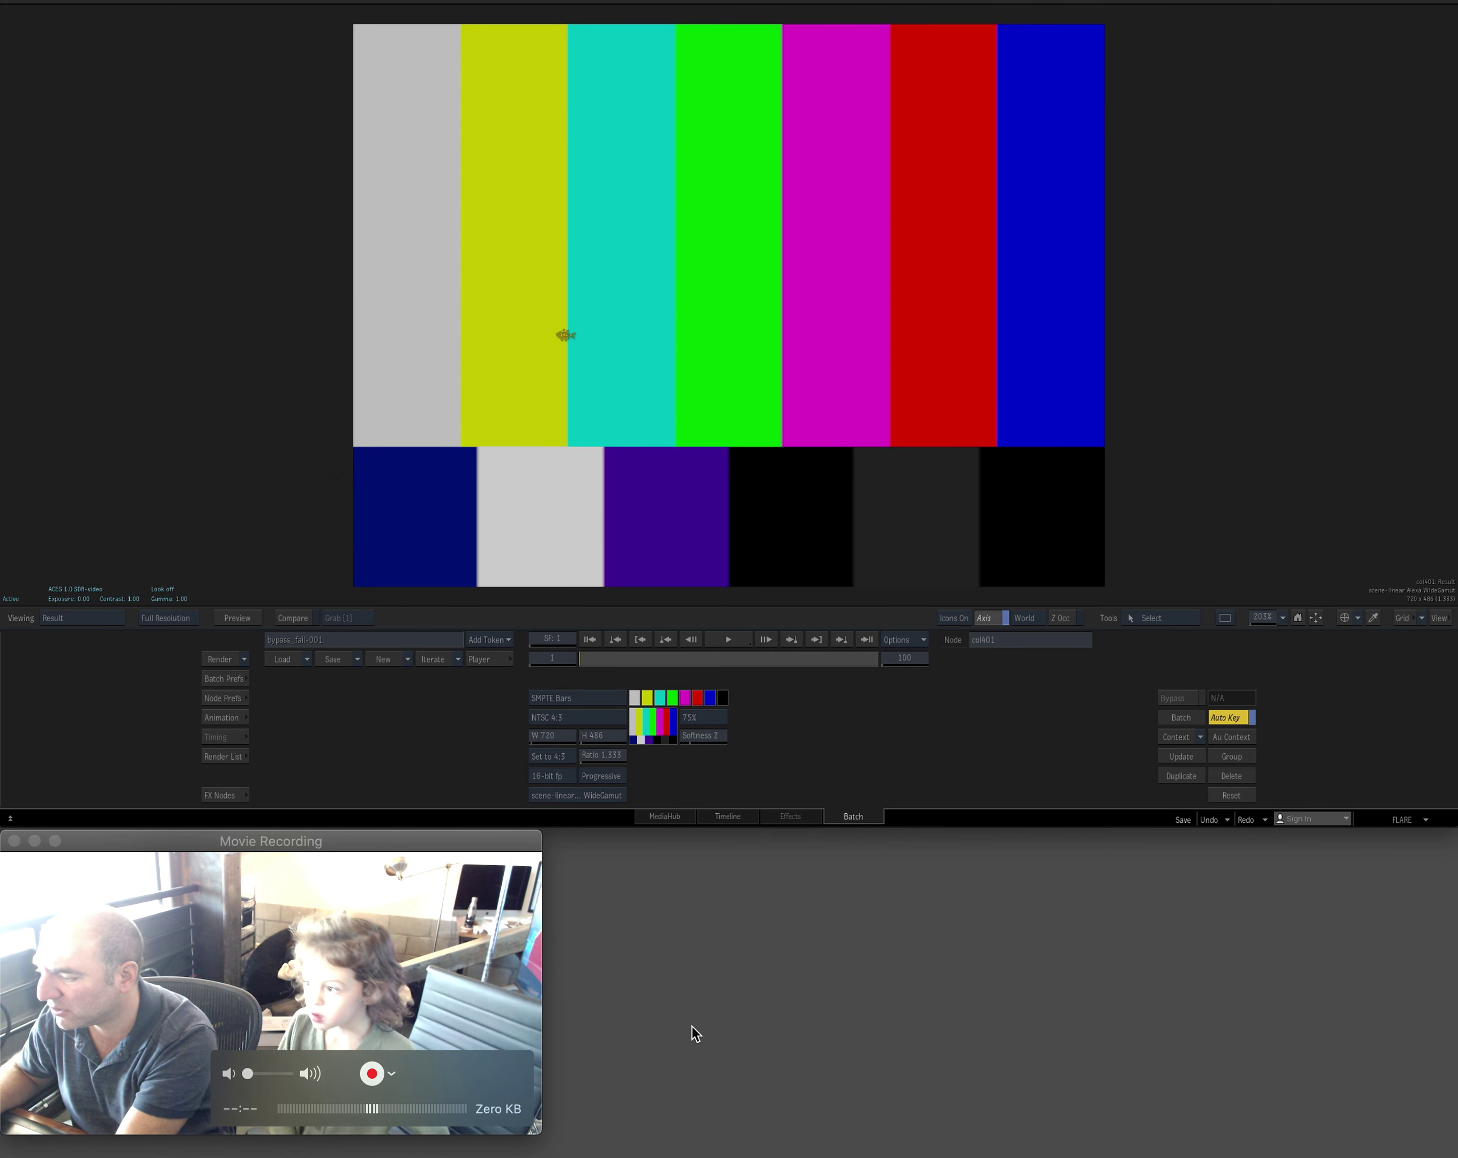
{"action": "key", "text": "F4"}
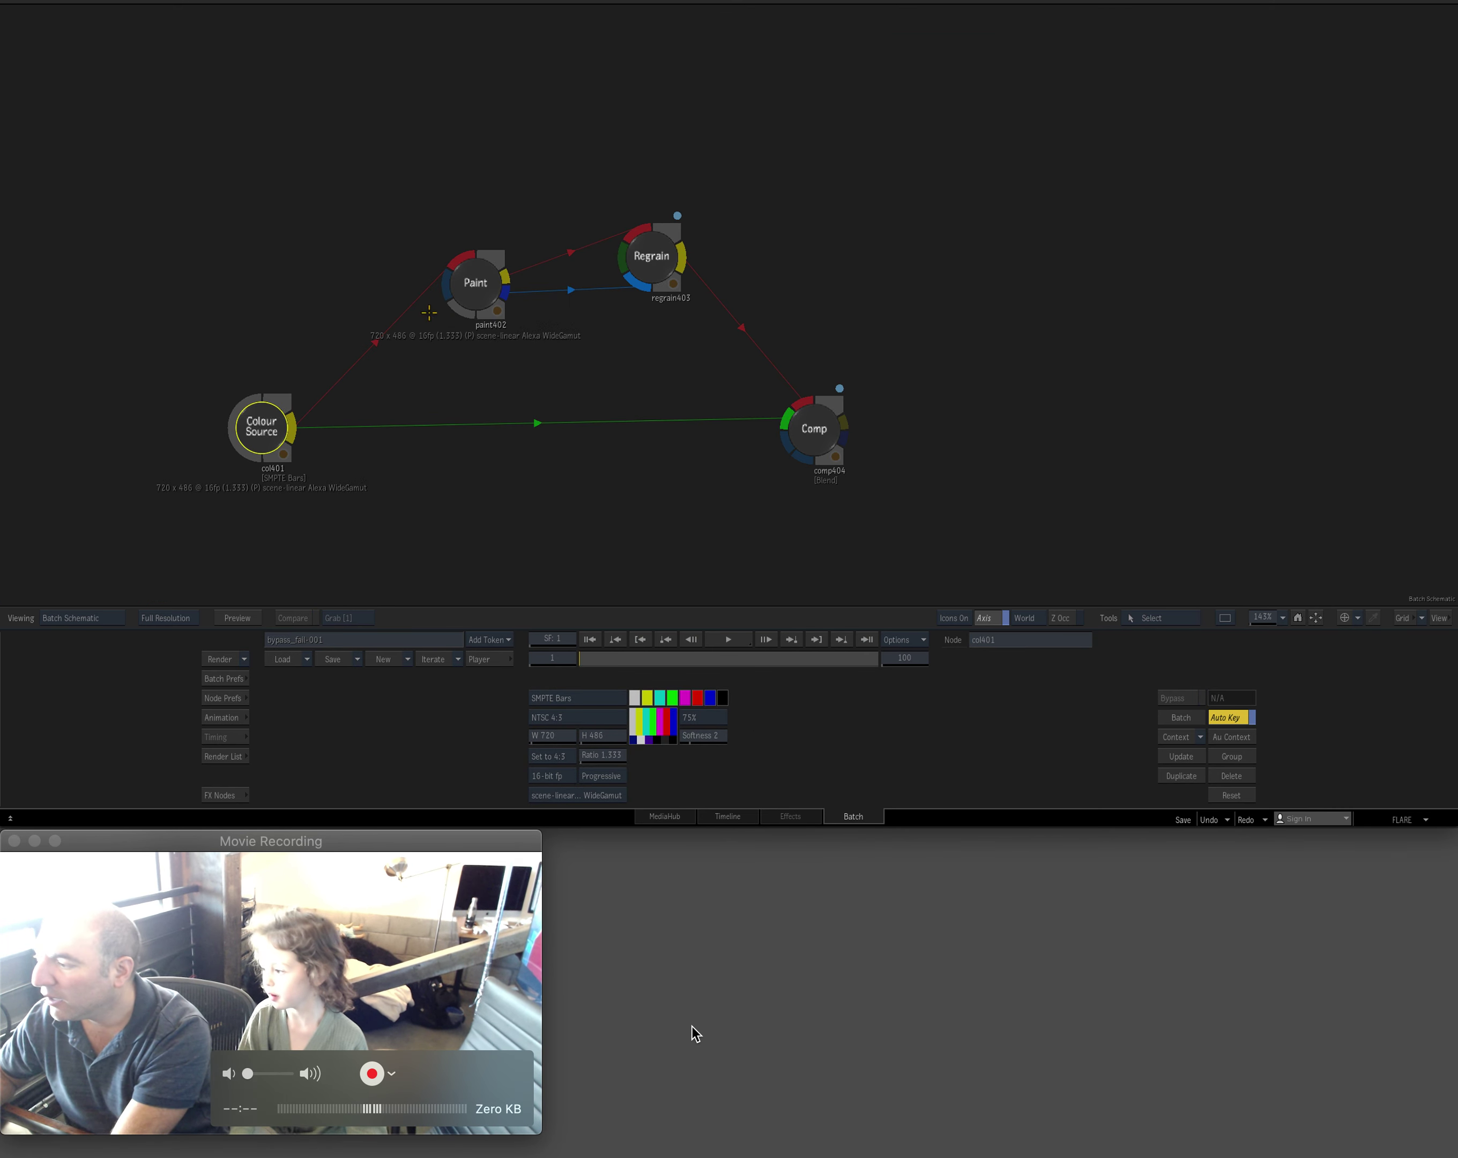
{"action": "left_click", "coordinate": [483, 287]}
{"action": "key", "text": "F4"}
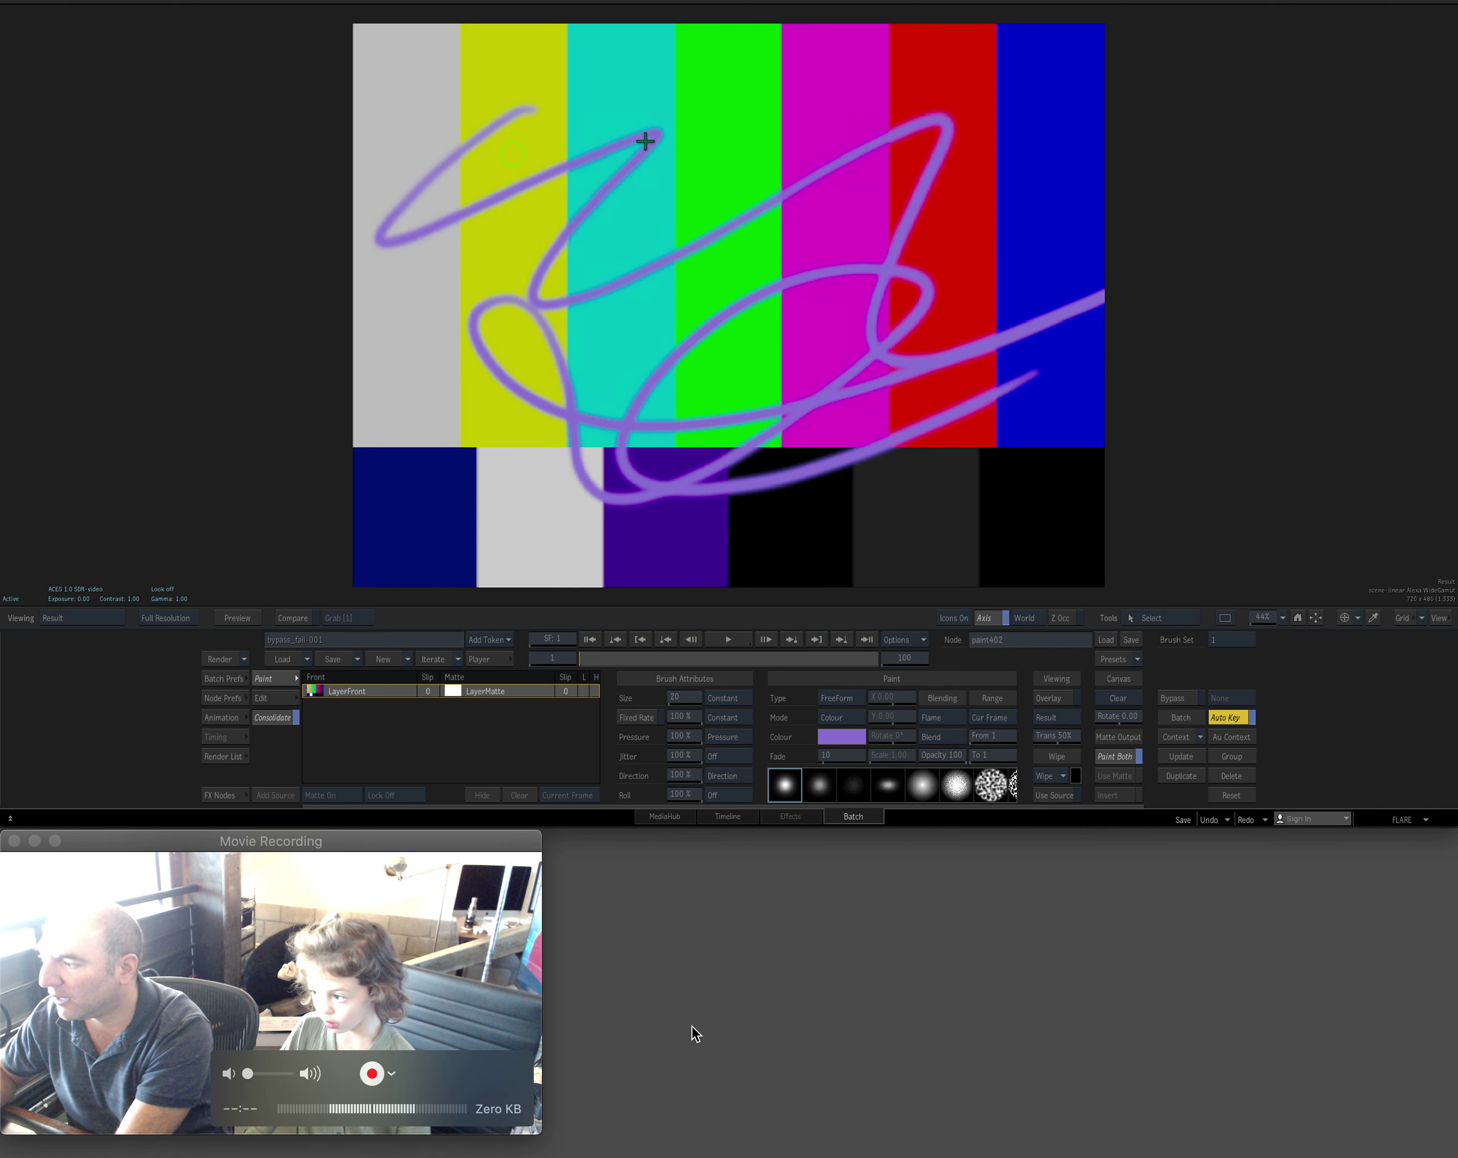
{"action": "key", "text": "F4"}
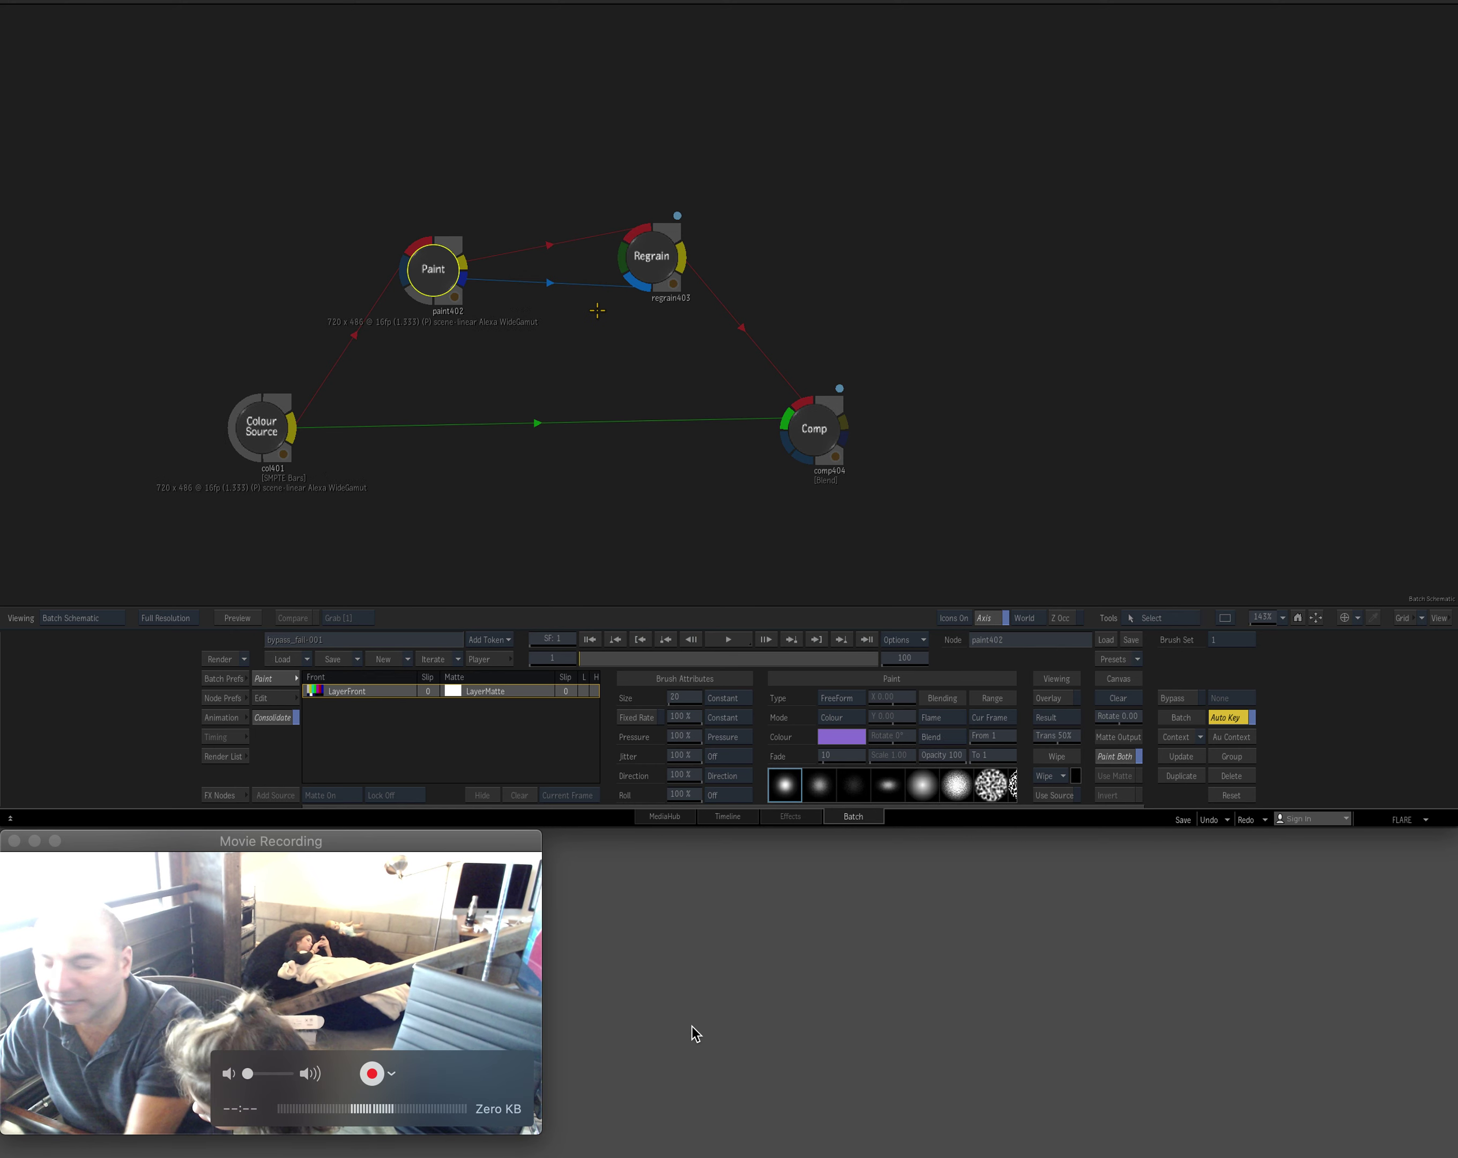
Move the Regrain and Comp nodes closer to the Paint node and view the Comp node's result.
{"action": "mouse_move", "coordinate": [637, 265]}
{"action": "left_mouse_down"}
{"action": "mouse_move", "coordinate": [617, 231]}
{"action": "mouse_move", "coordinate": [620, 250]}
{"action": "mouse_move", "coordinate": [591, 235]}
{"action": "left_mouse_up"}
{"action": "left_click_drag", "start_coordinate": [814, 428], "coordinate": [785, 416]}
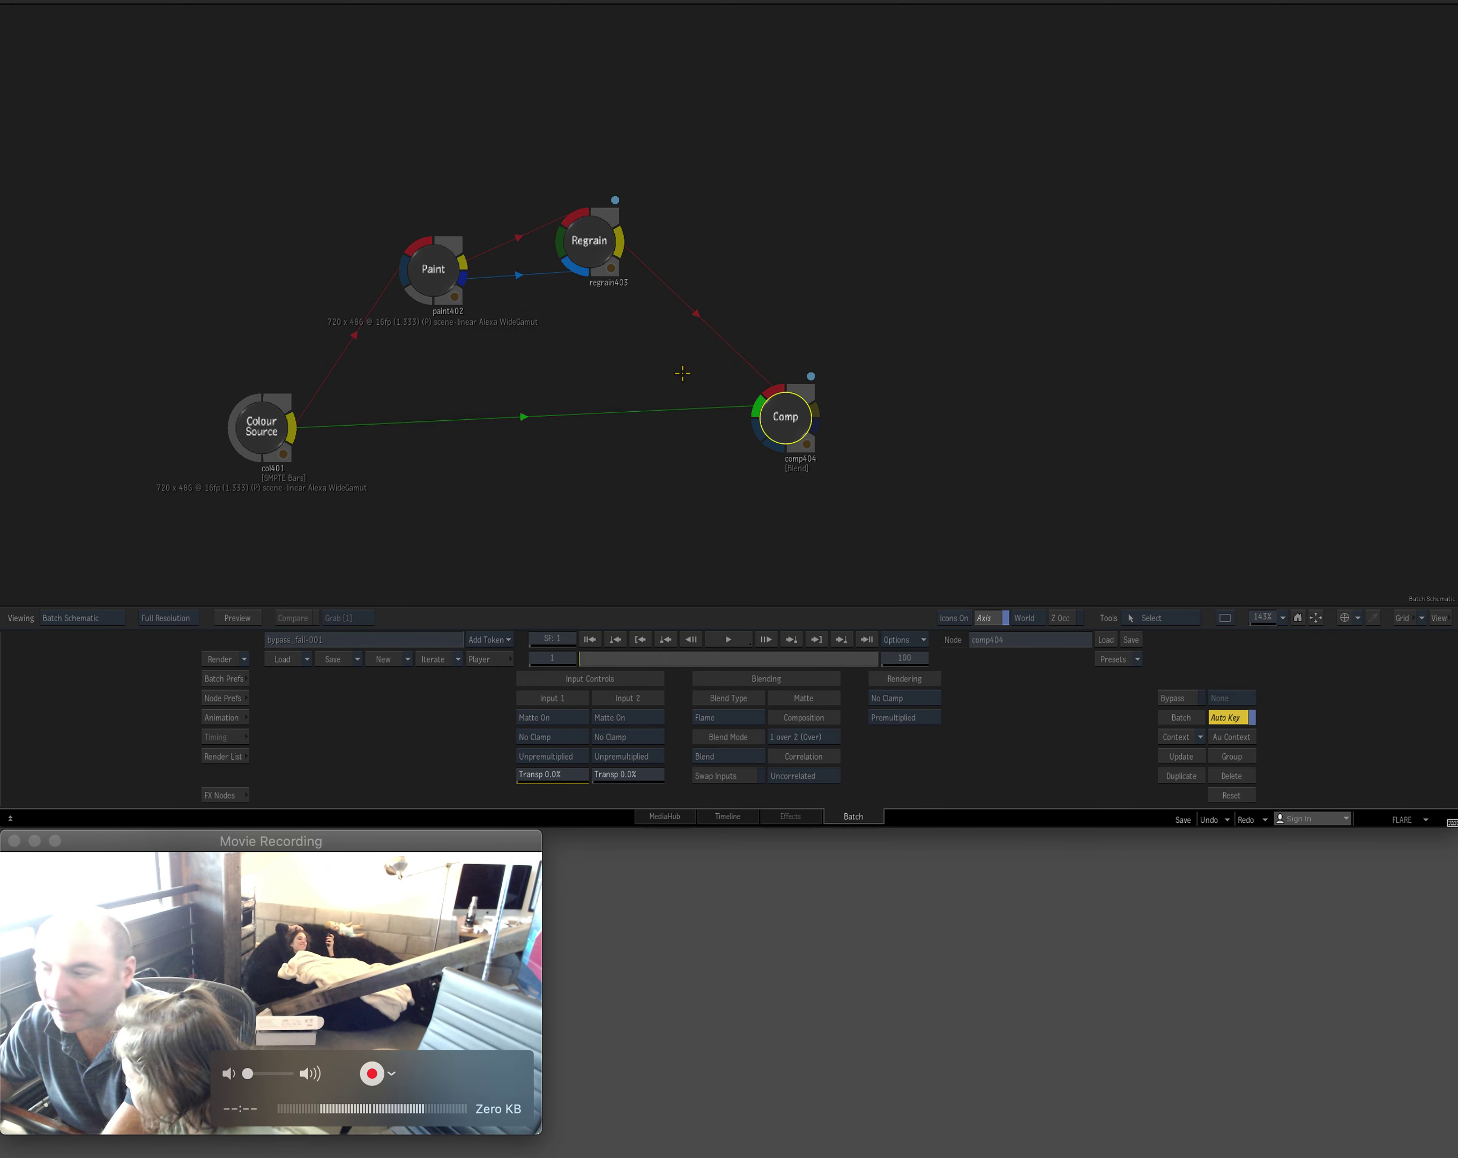
{"action": "key", "text": "F4"}
Raise the Comp node's Input 1 transparency to 100% and undo the change.
{"action": "mouse_move", "coordinate": [542, 773]}
{"action": "left_mouse_down"}
{"action": "mouse_move", "coordinate": [599, 766]}
{"action": "mouse_move", "coordinate": [504, 768]}
{"action": "mouse_move", "coordinate": [563, 763]}
{"action": "left_mouse_up"}
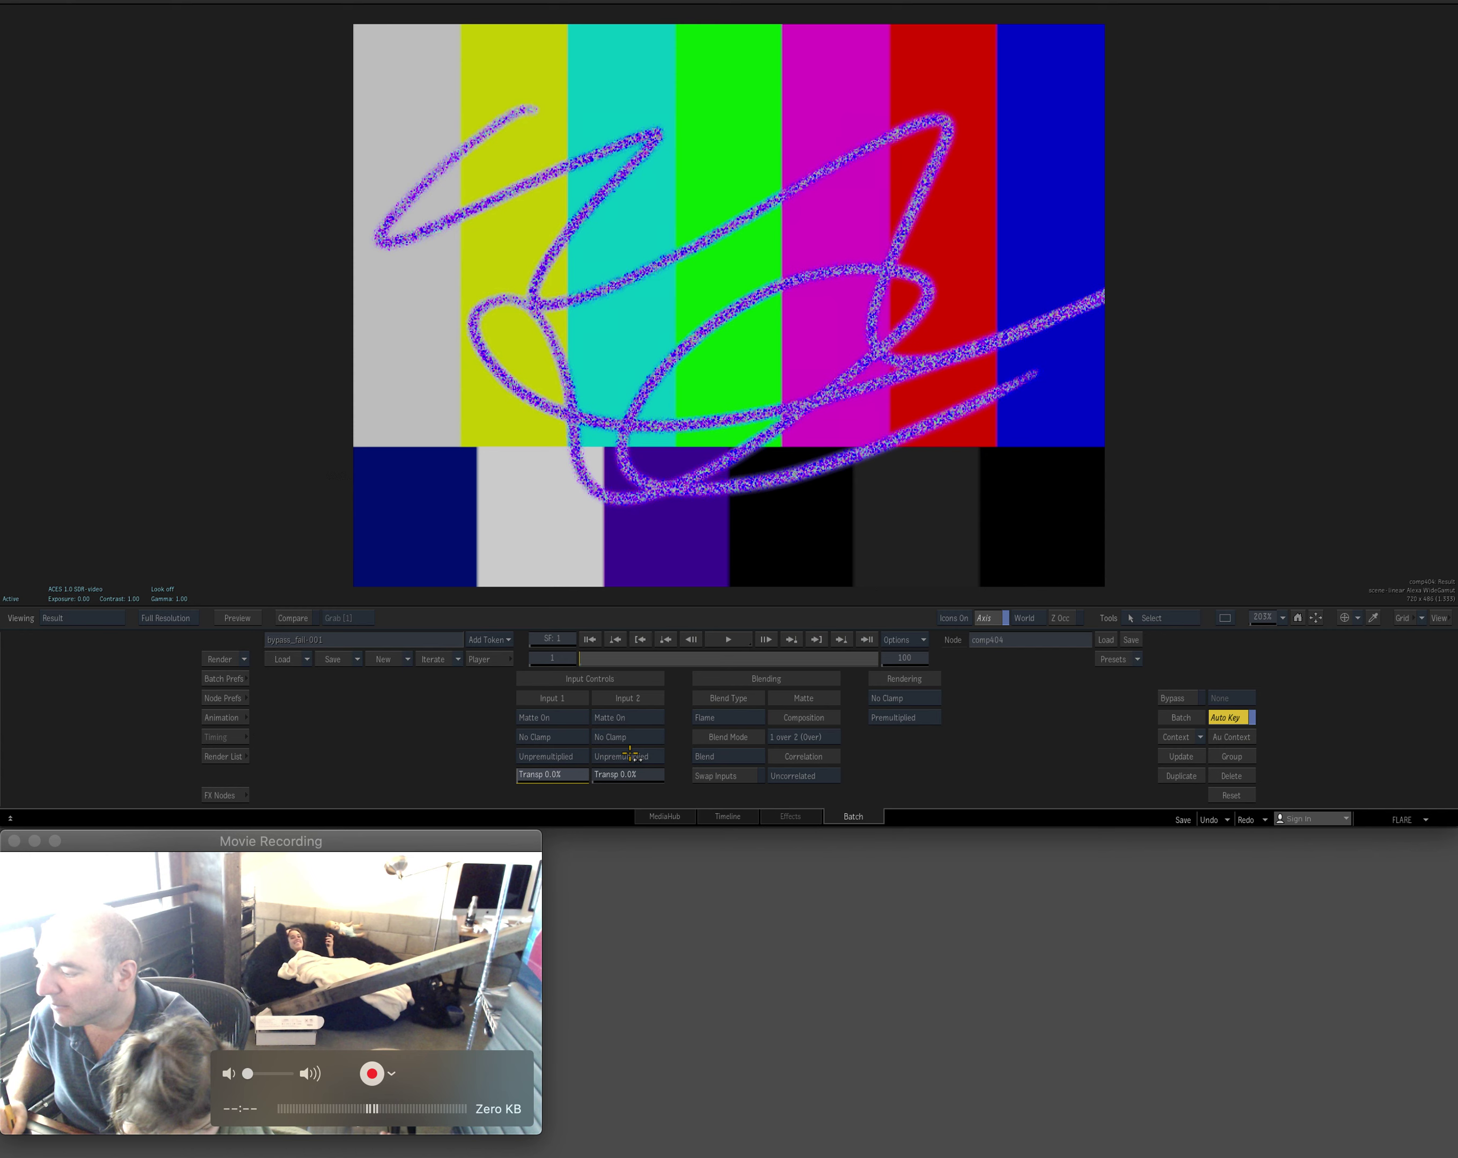
{"action": "left_click_drag", "start_coordinate": [542, 772], "coordinate": [606, 756]}
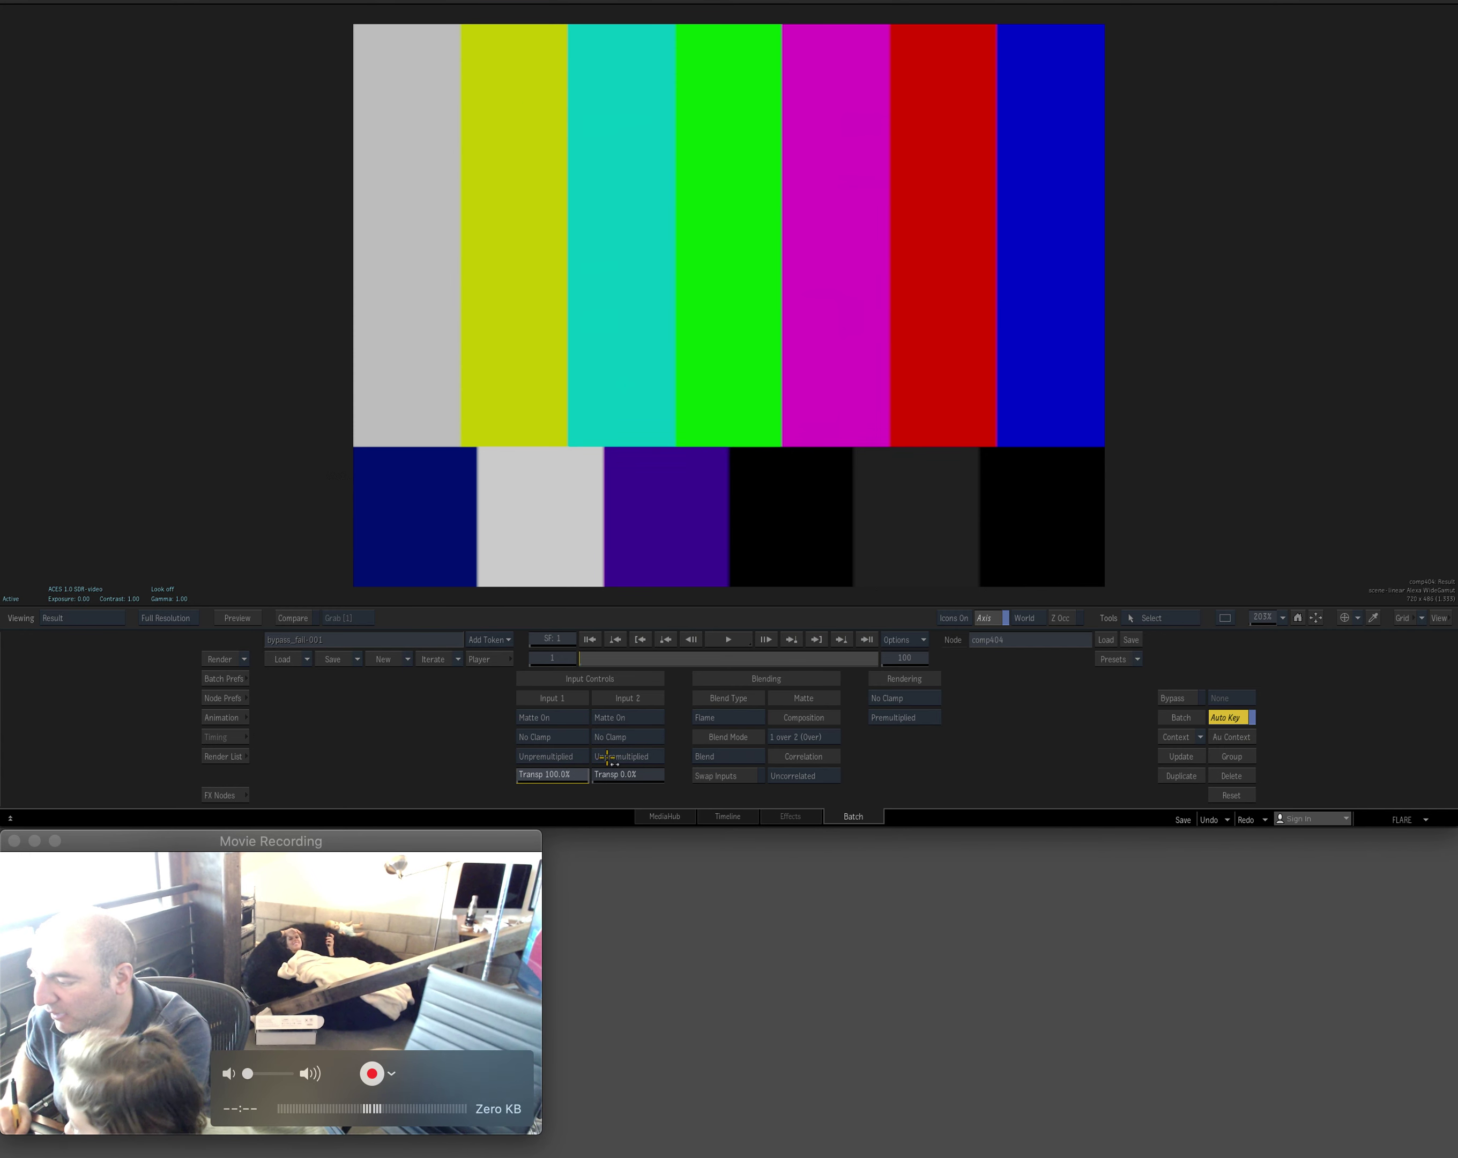
{"action": "key", "text": "ctrl+z"}
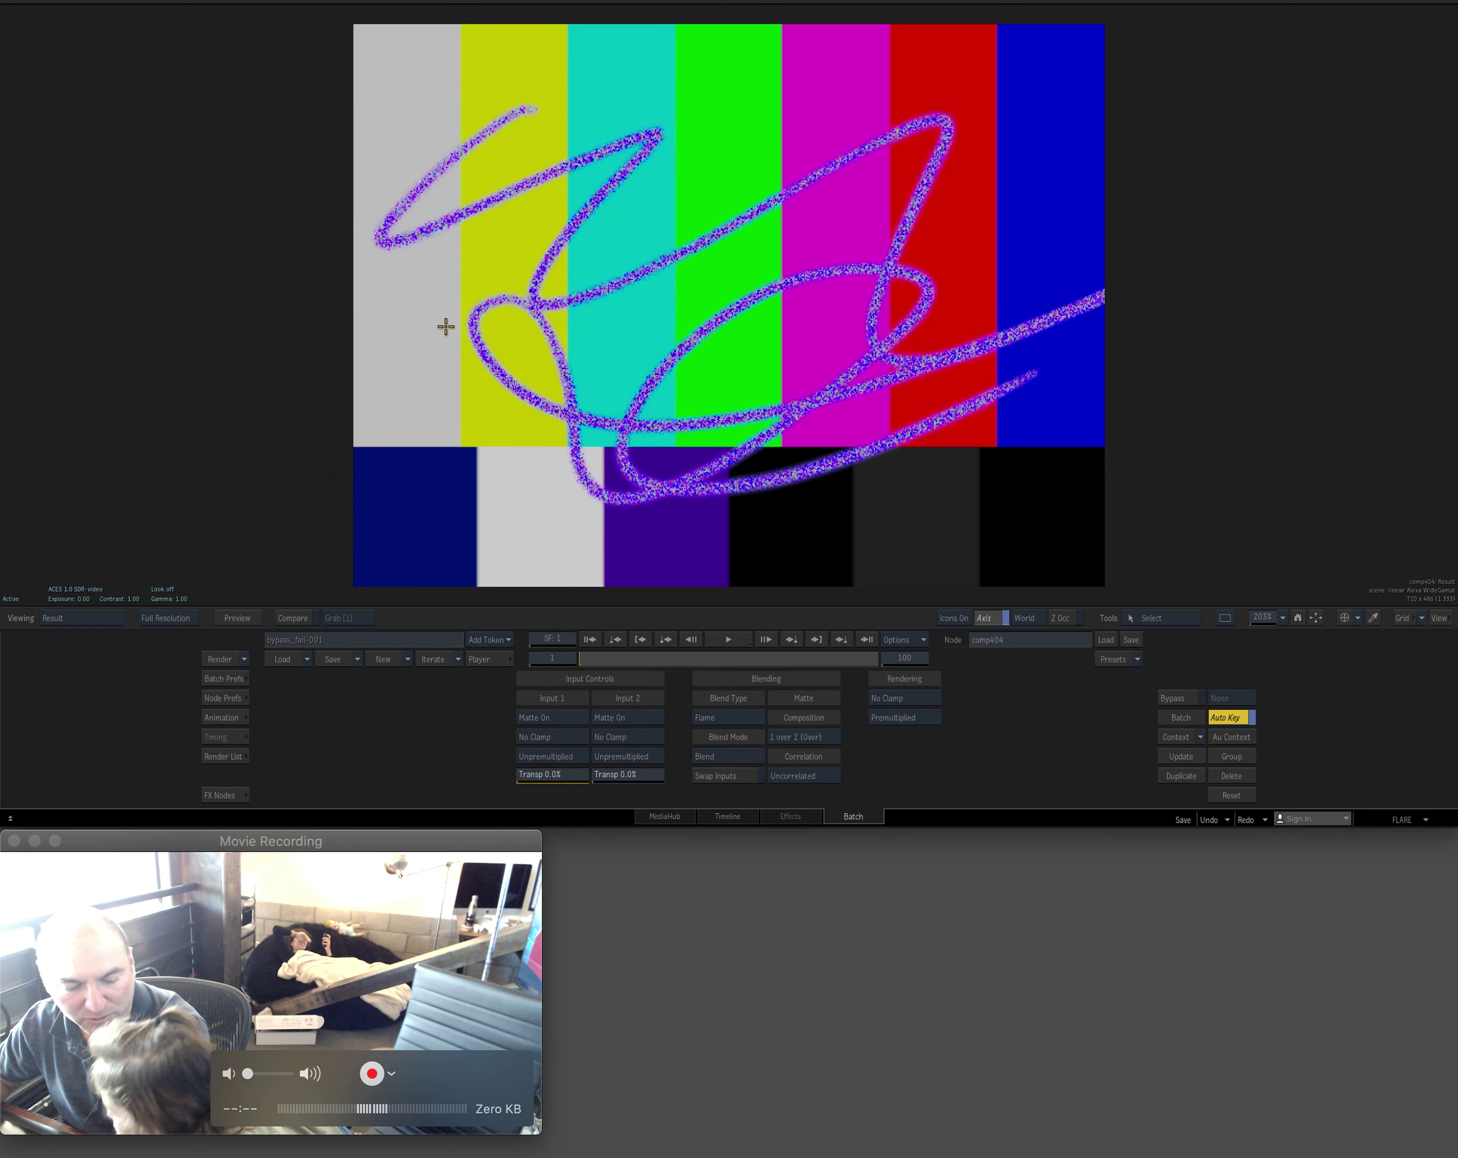
{"action": "key", "text": "Escape"}
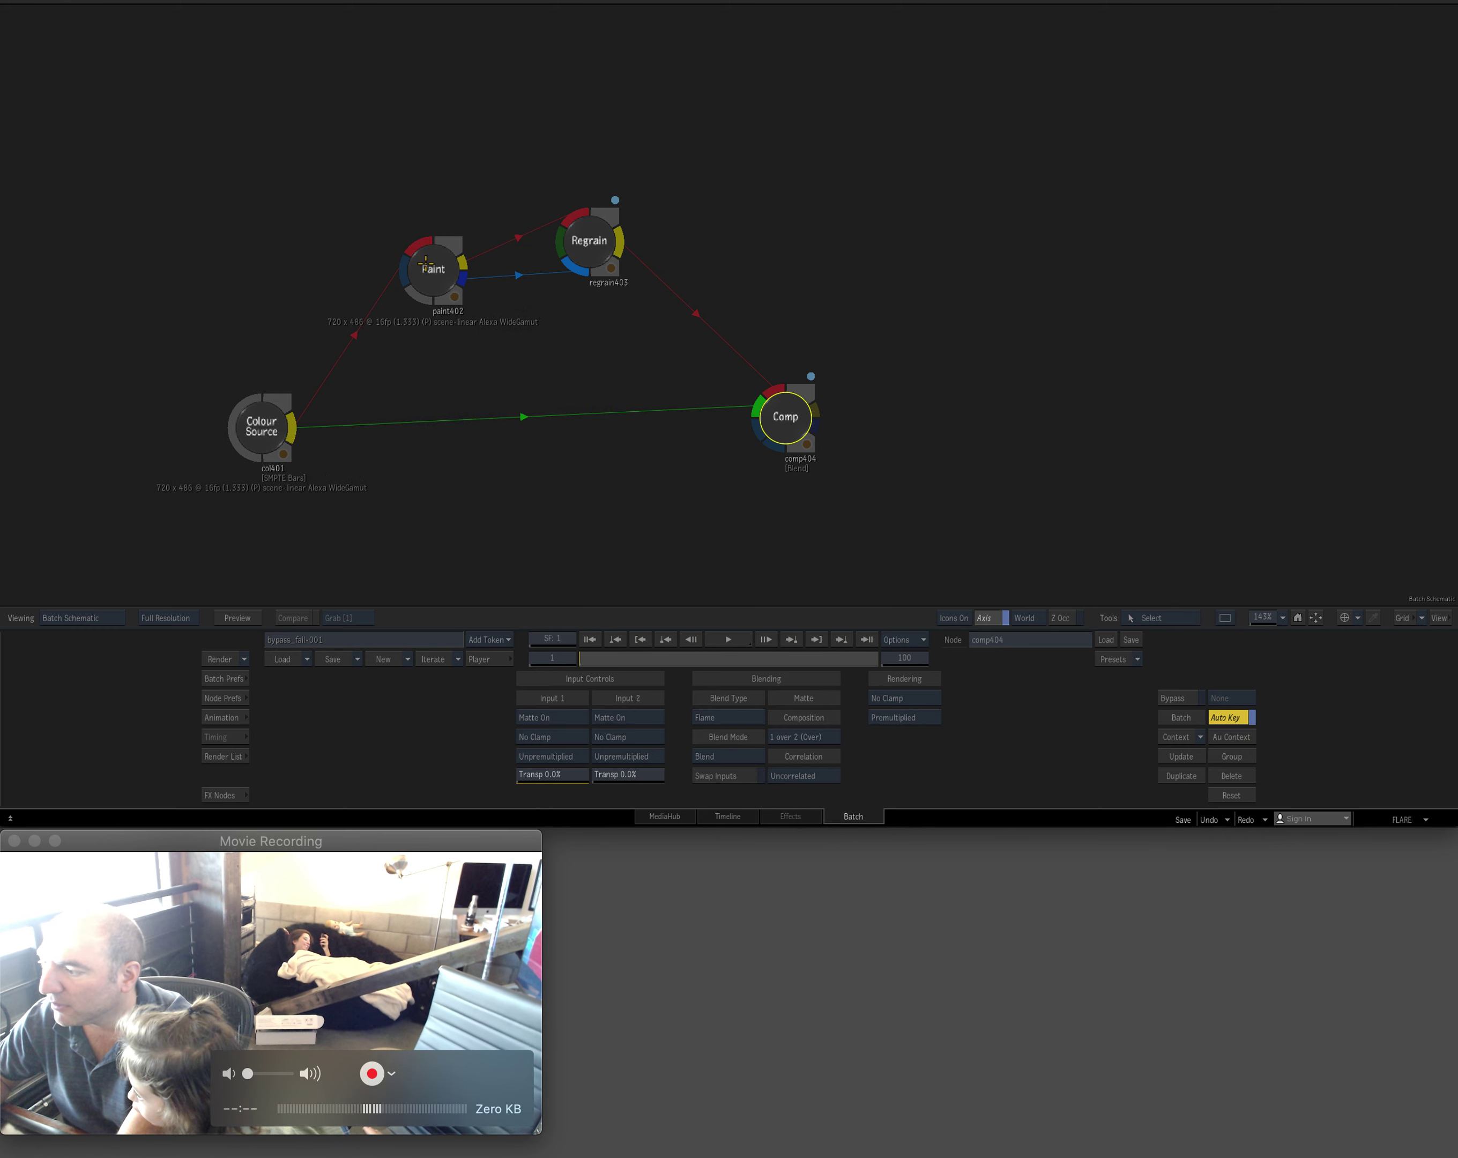
Bypass the Paint node to view its effect on the Comp result, and turn the bypass off again.
{"action": "left_click_drag", "start_coordinate": [426, 263], "coordinate": [417, 254]}
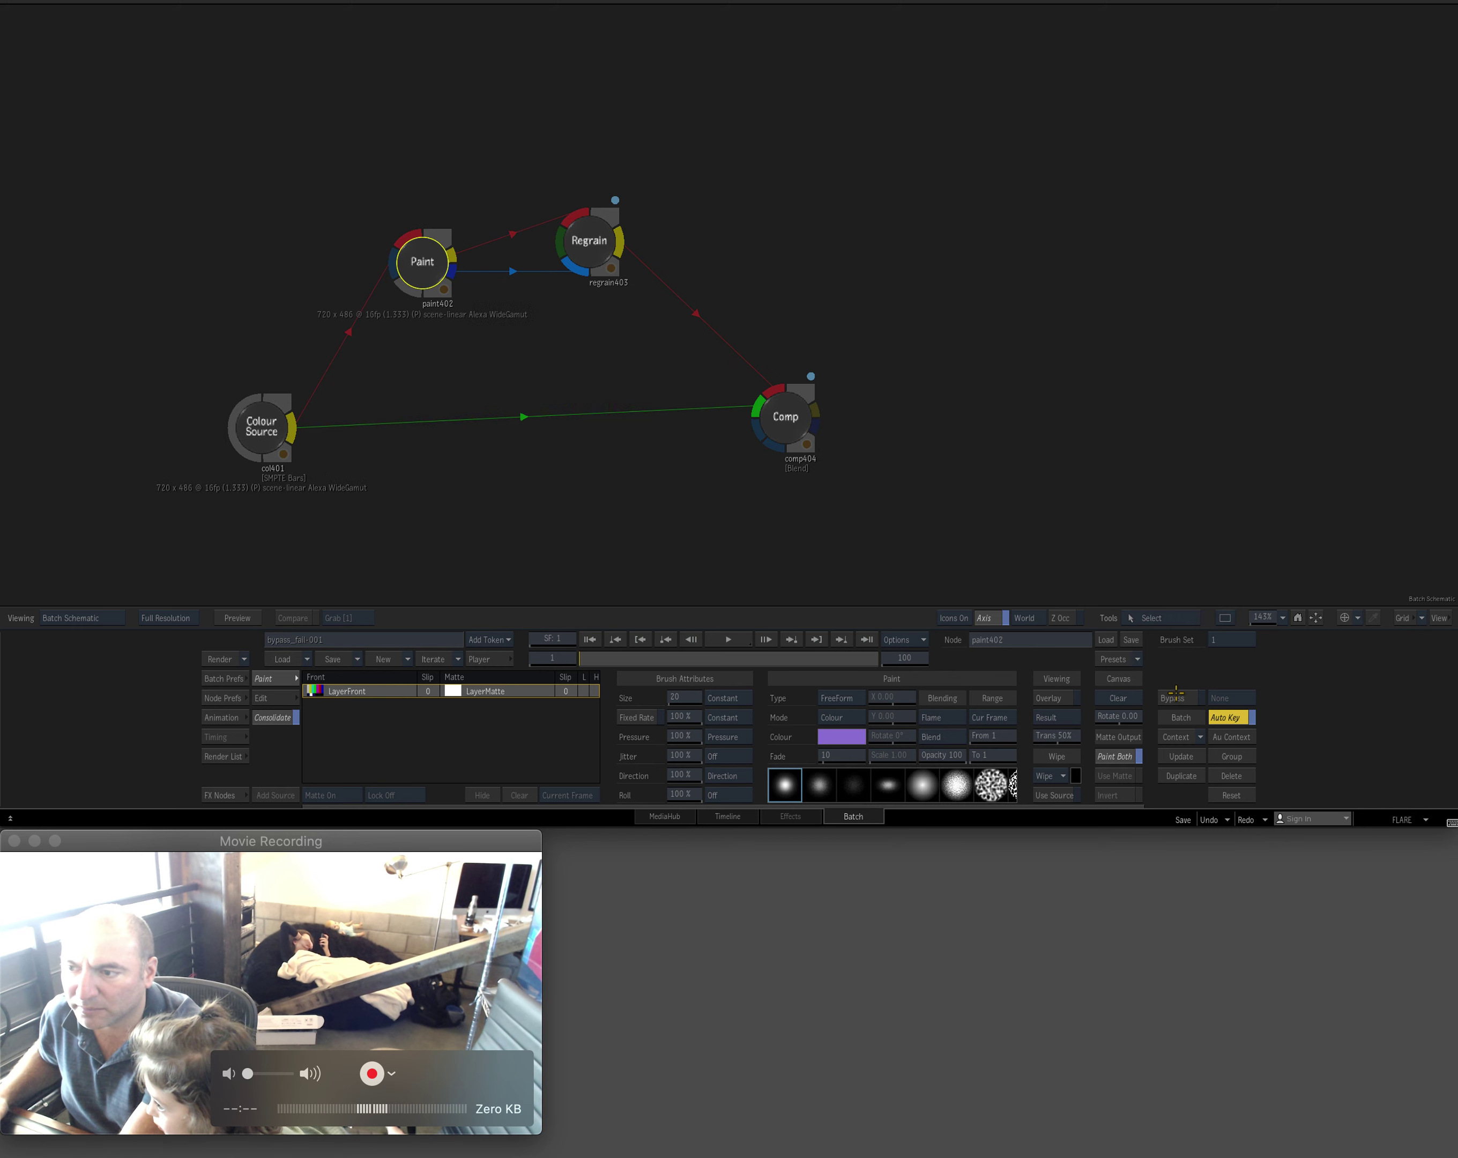
{"action": "left_click", "coordinate": [1173, 696]}
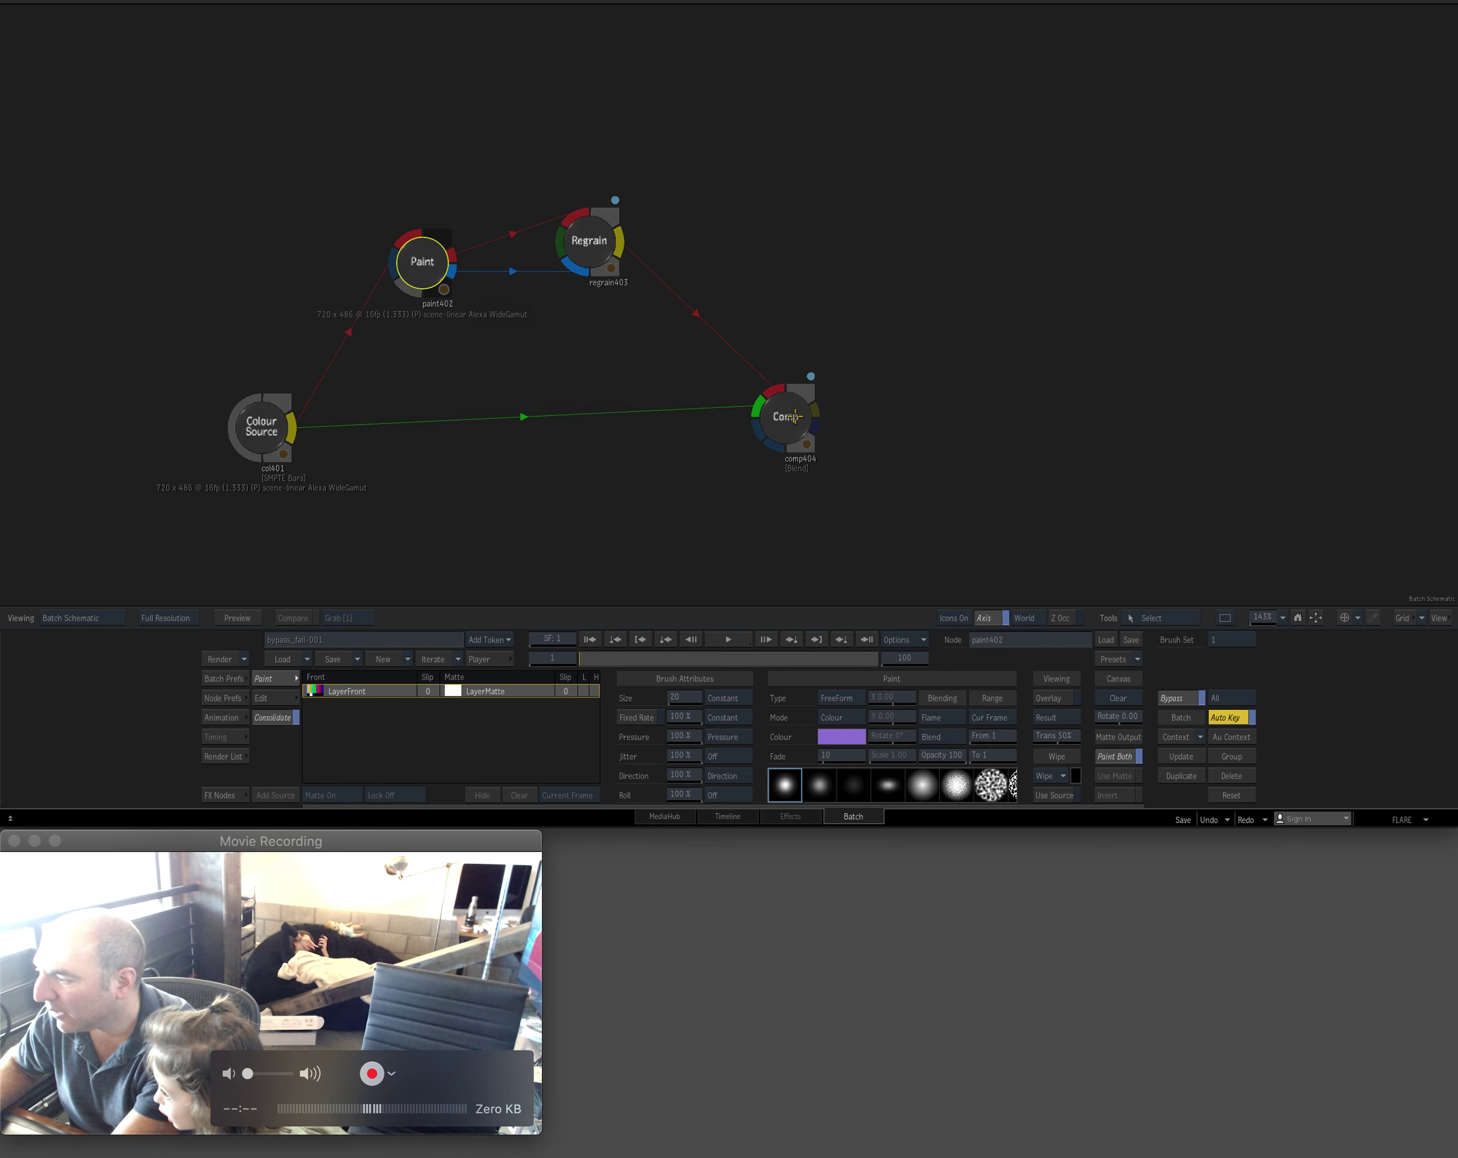
{"action": "double_click", "coordinate": [795, 415]}
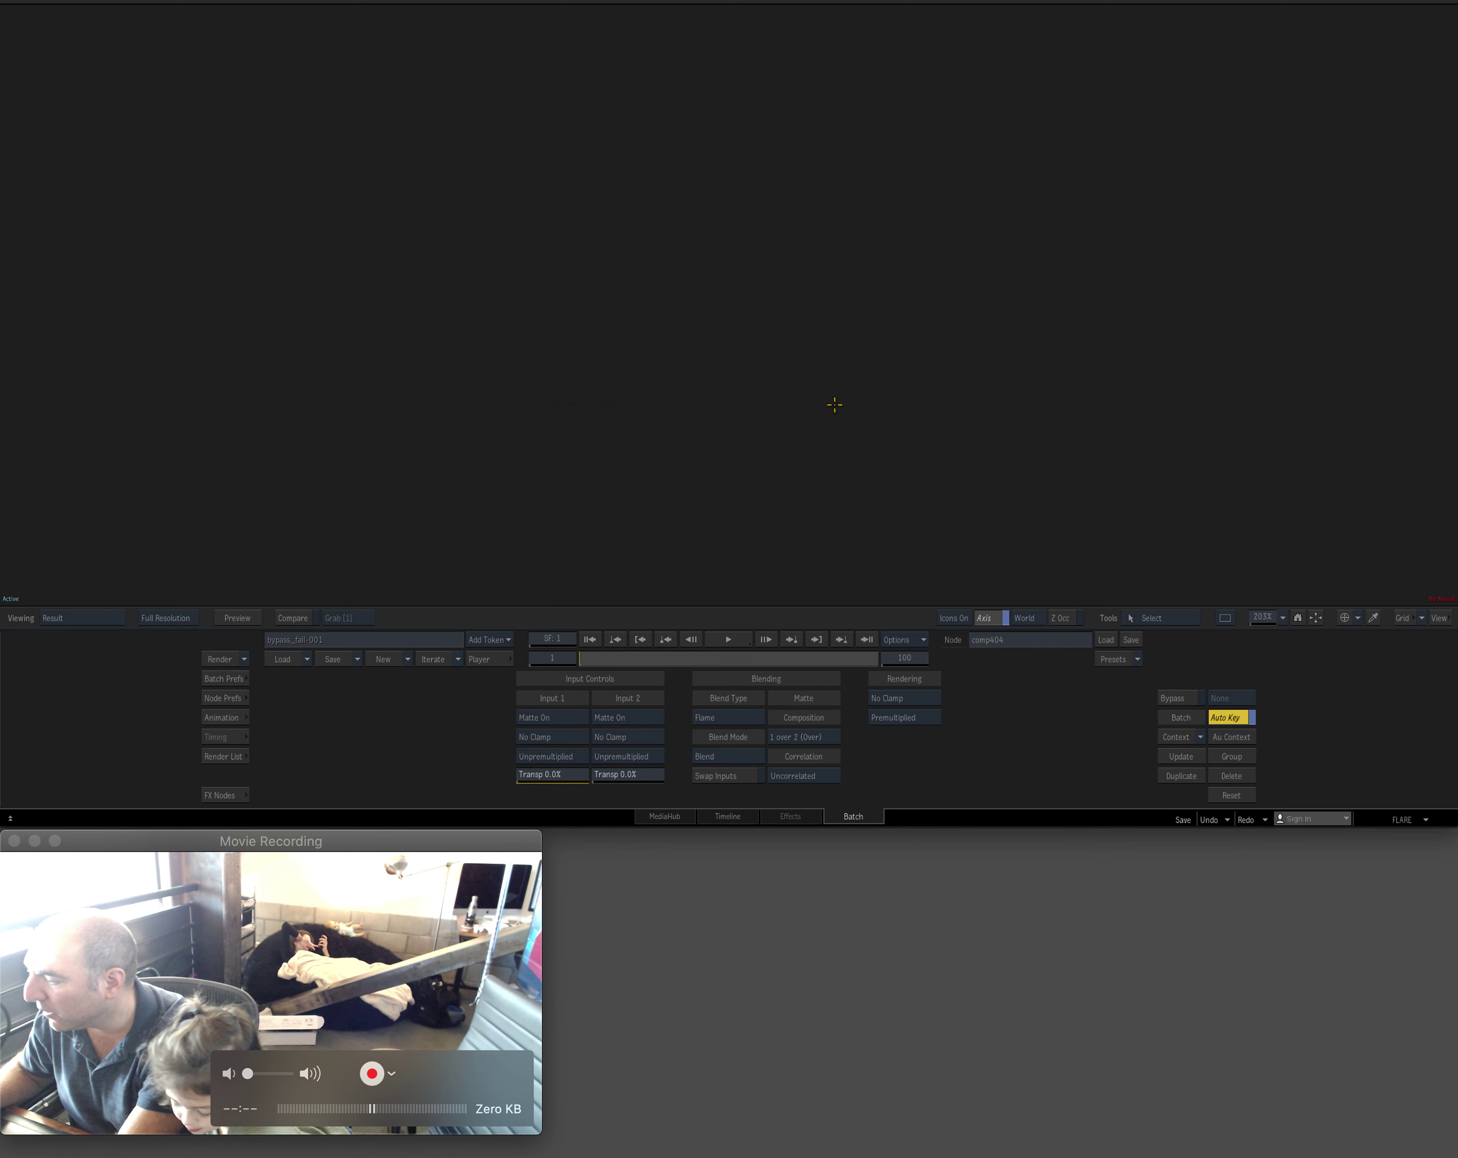
{"action": "key", "text": "Escape"}
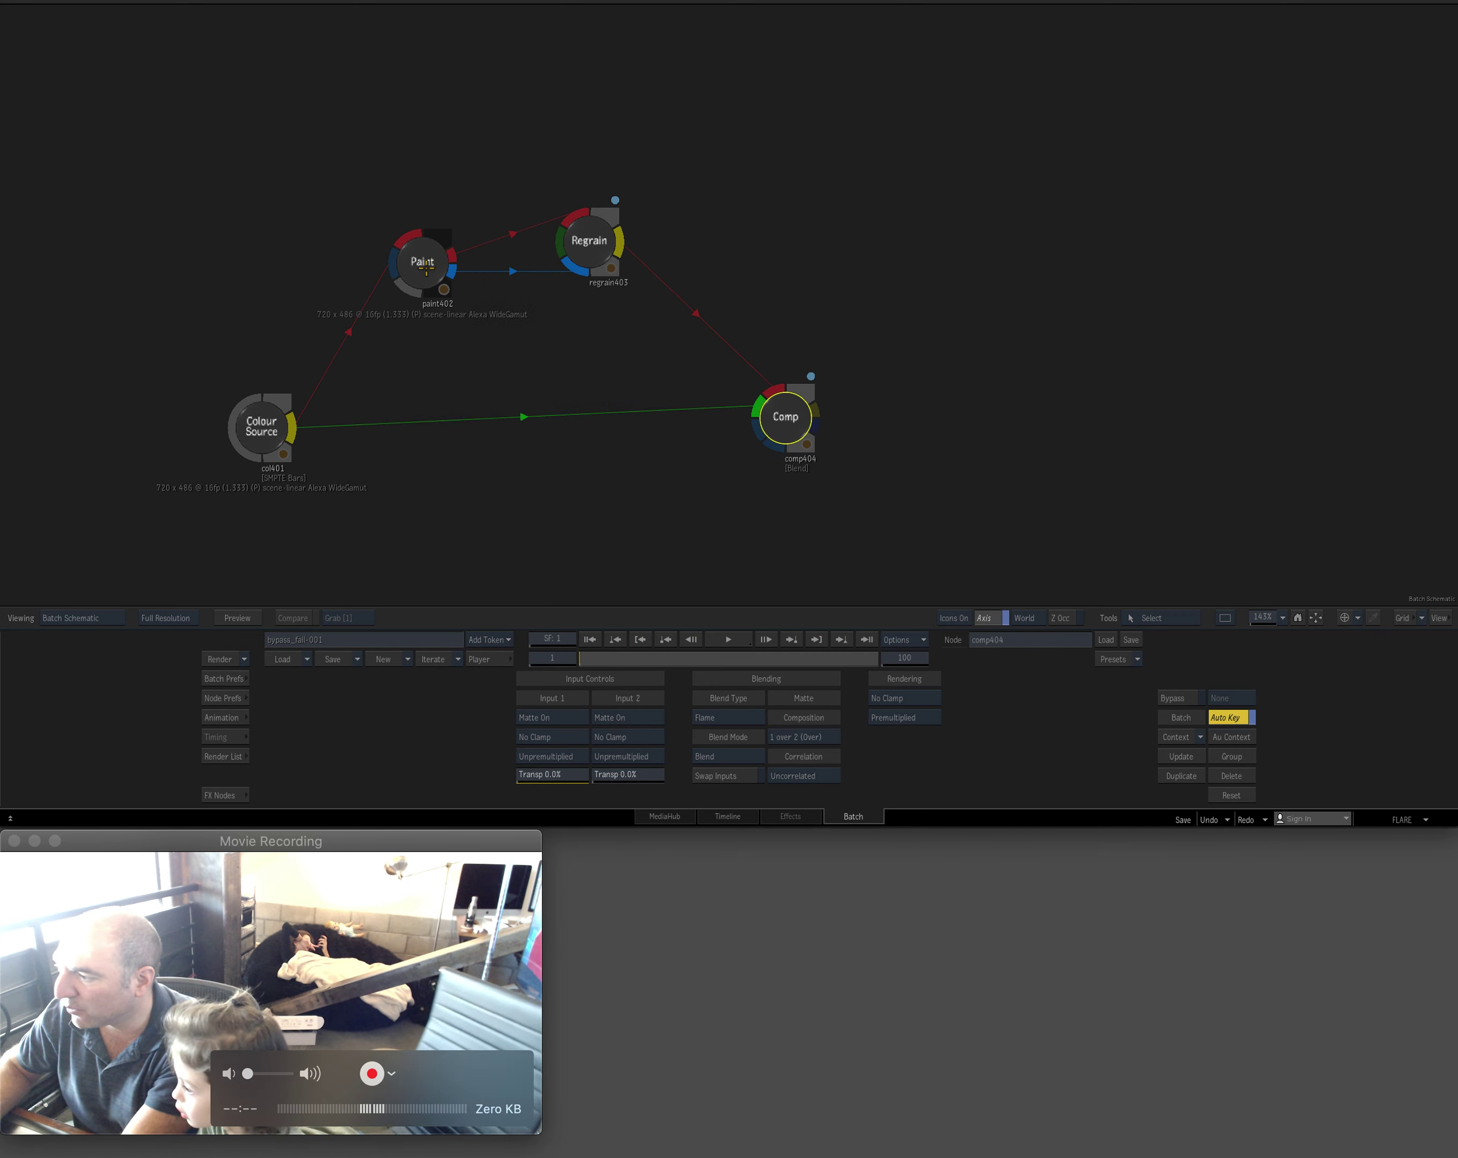
{"action": "left_click", "coordinate": [425, 268]}
{"action": "left_click", "coordinate": [1168, 697]}
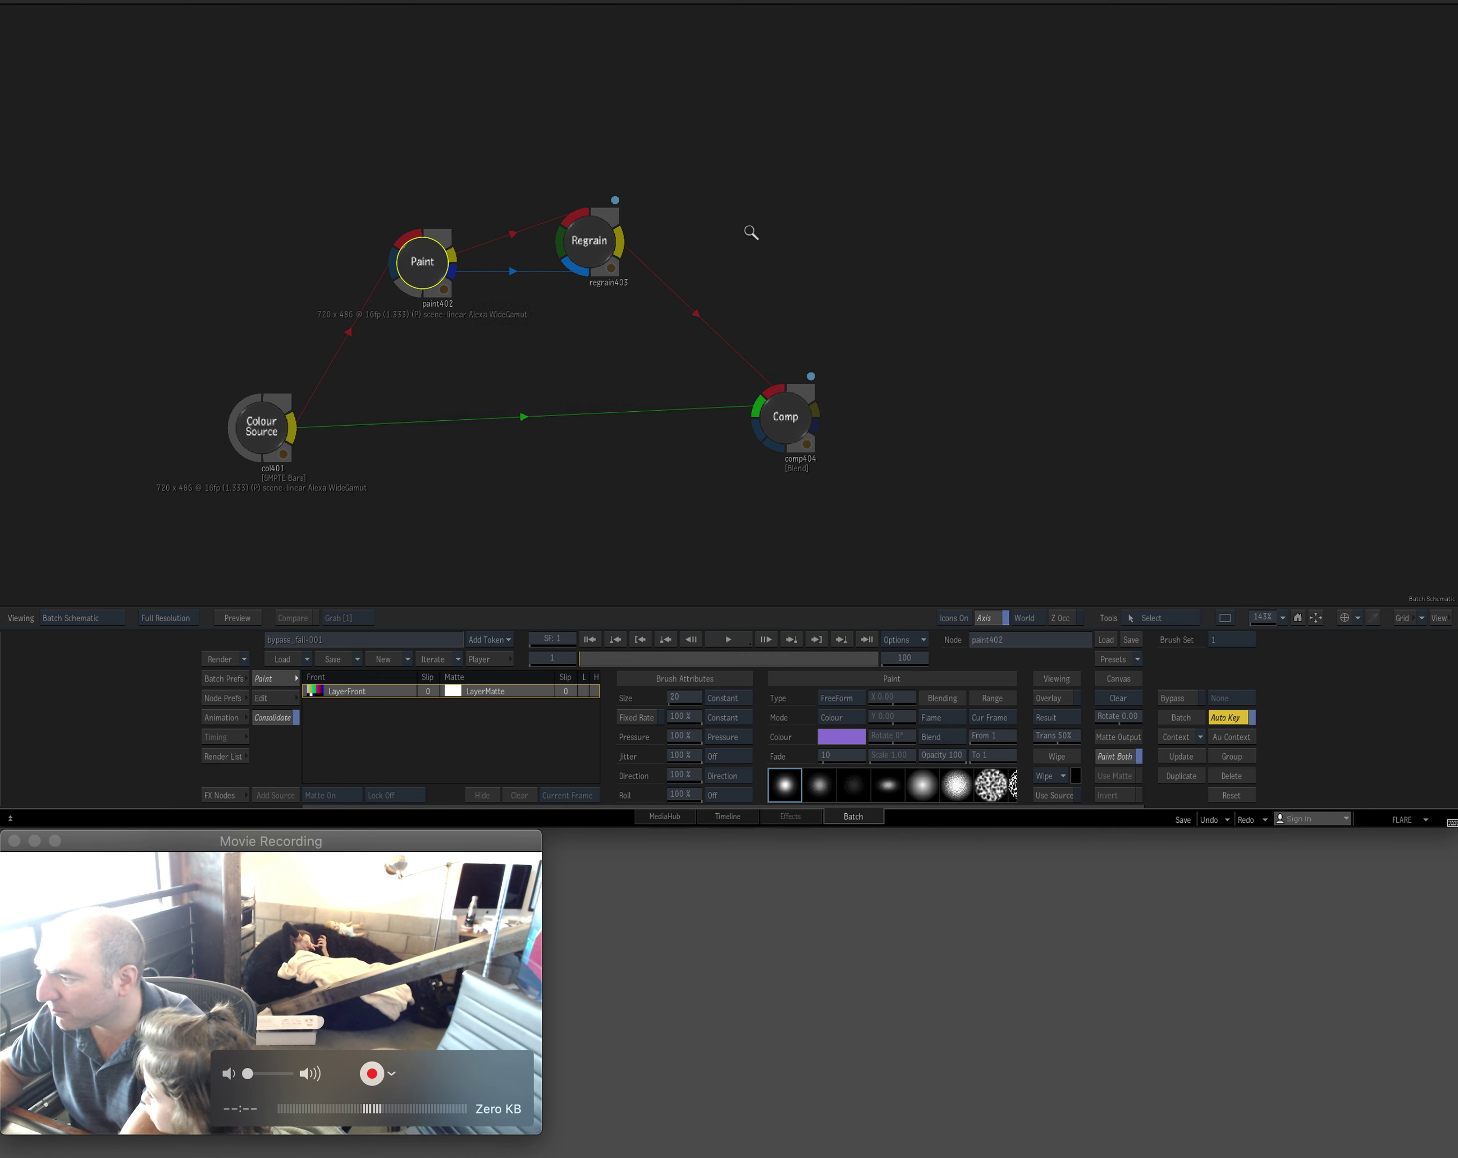
Duplicate the Colour Source node with its SMPTE bars above the existing tree and view its result.
{"action": "left_click_drag", "start_coordinate": [750, 233], "coordinate": [737, 287]}
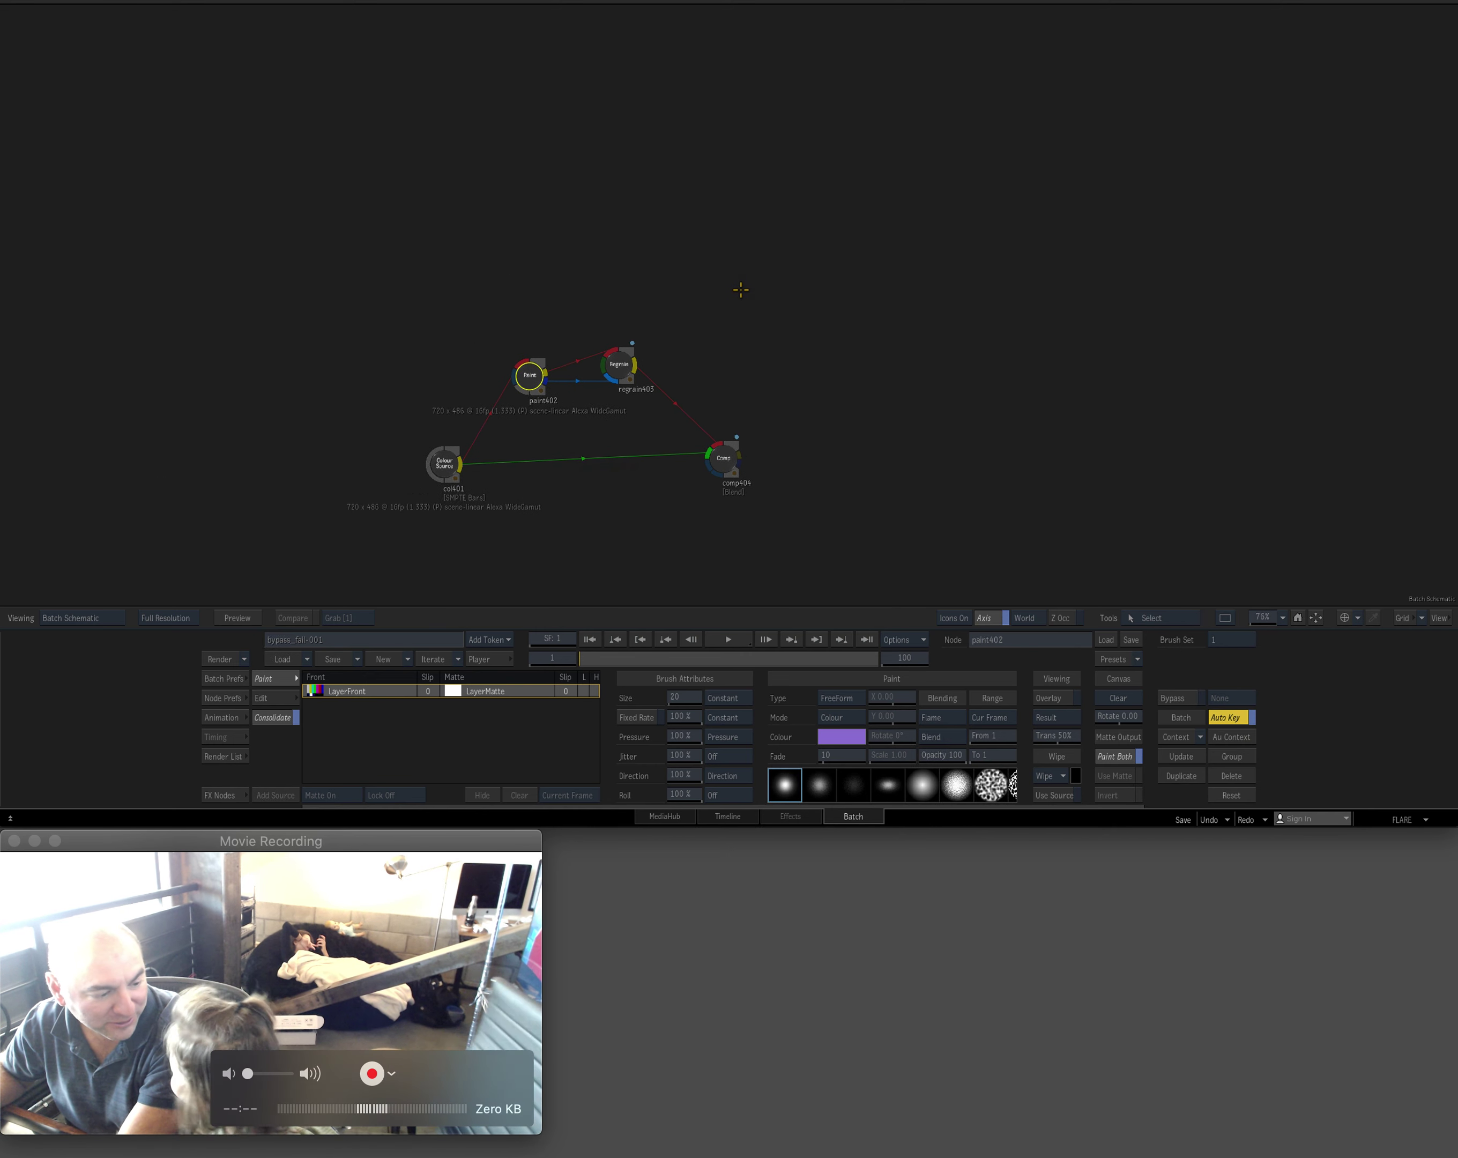
{"action": "left_click_drag", "start_coordinate": [445, 459], "coordinate": [398, 215]}
{"action": "key", "text": "ctrl+d"}
{"action": "key", "text": "F4"}
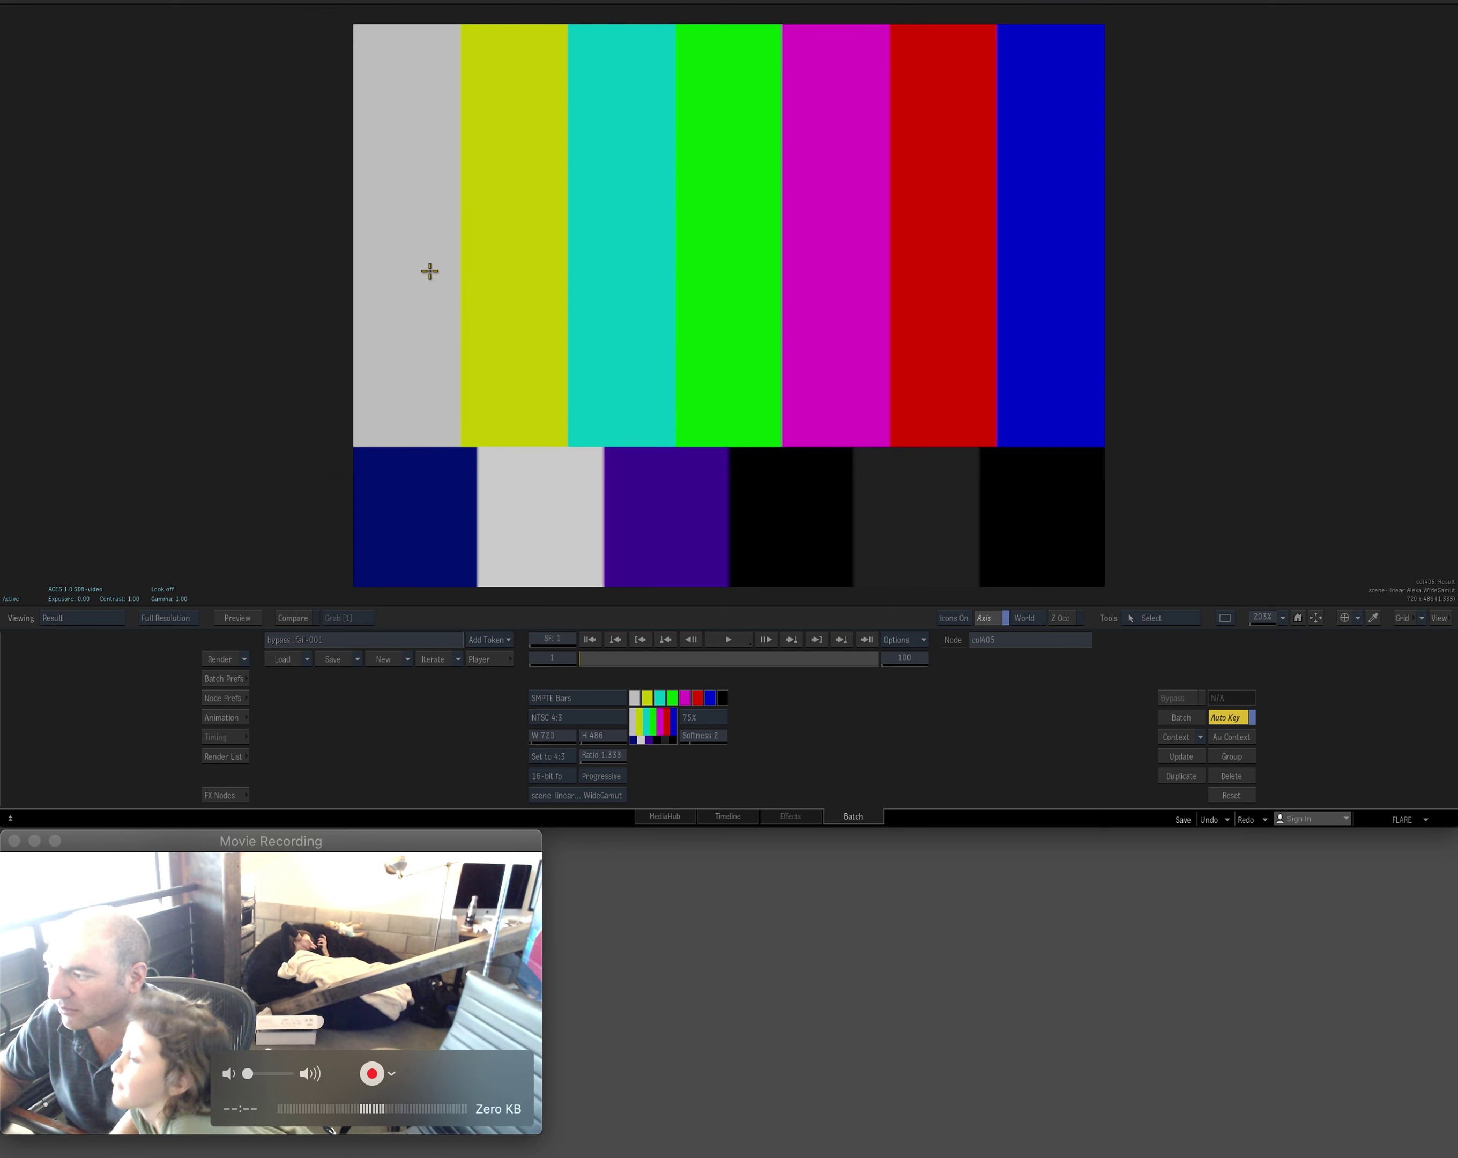
{"action": "key", "text": "Escape"}
Add a Paint node fed by the duplicated Colour Source node.
{"action": "mouse_move", "coordinate": [2, 665]}
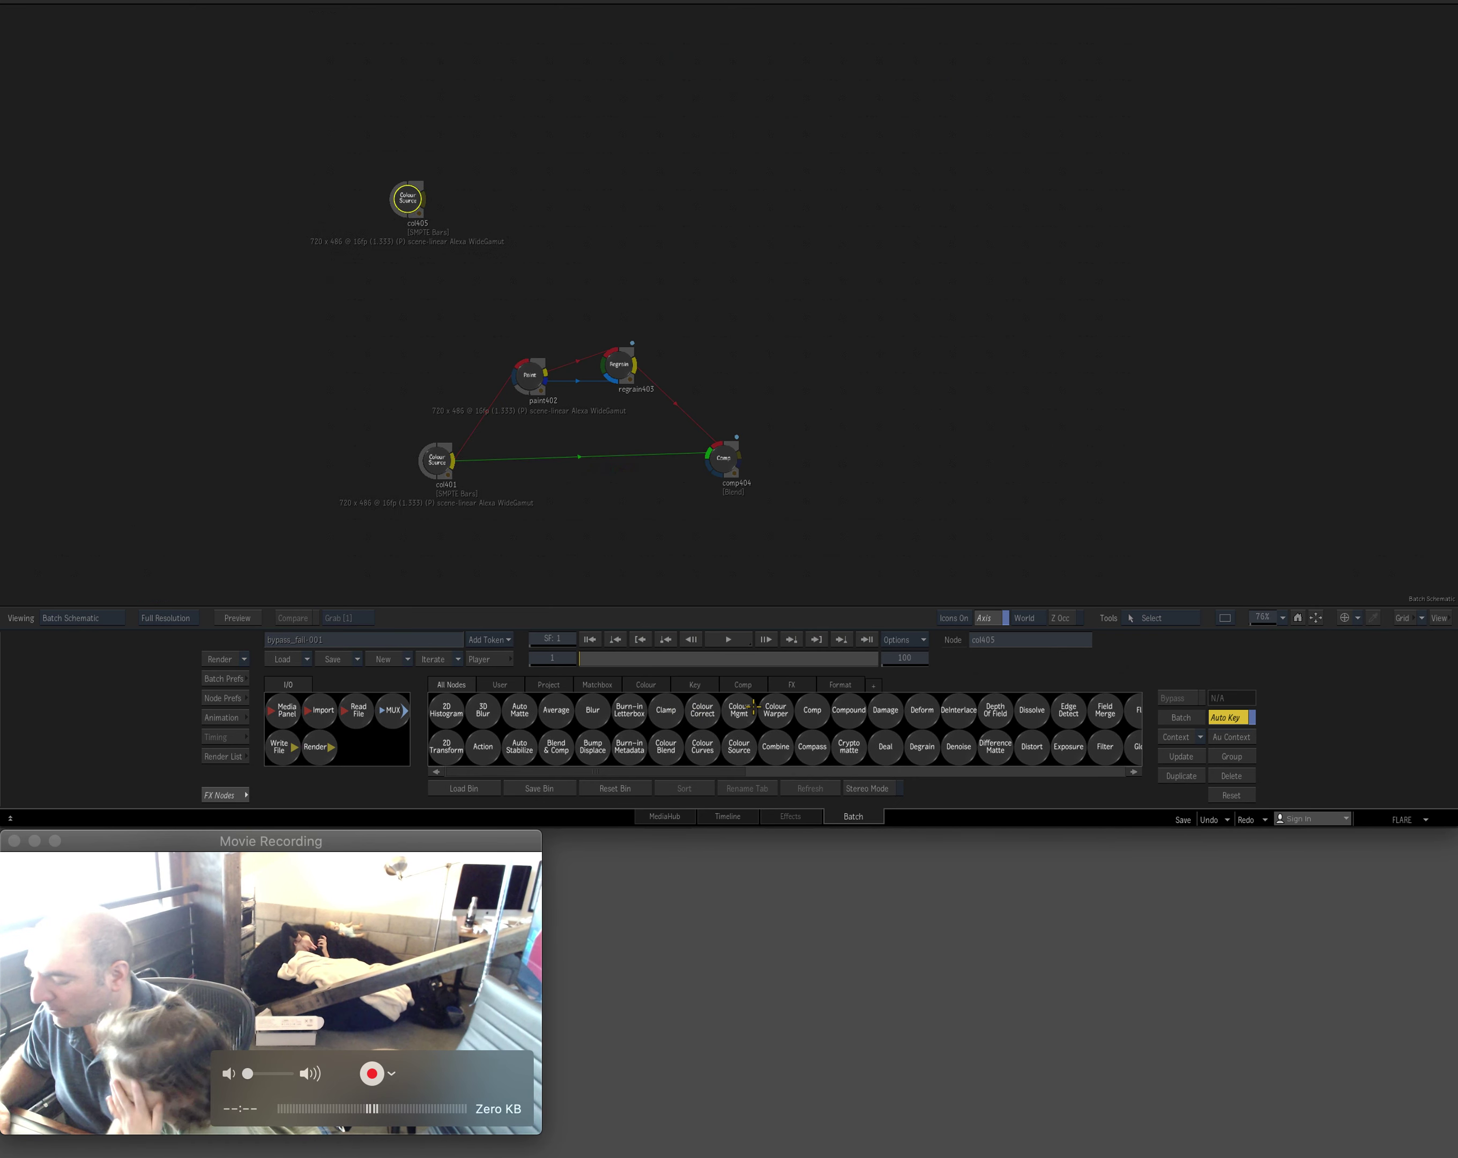
{"action": "scroll", "coordinate": [761, 715], "scroll_direction": "right", "scroll_amount": 5}
{"action": "mouse_move", "coordinate": [796, 748]}
{"action": "left_mouse_down"}
{"action": "mouse_move", "coordinate": [664, 143]}
{"action": "mouse_move", "coordinate": [535, 241]}
{"action": "mouse_move", "coordinate": [550, 234]}
{"action": "left_mouse_up"}
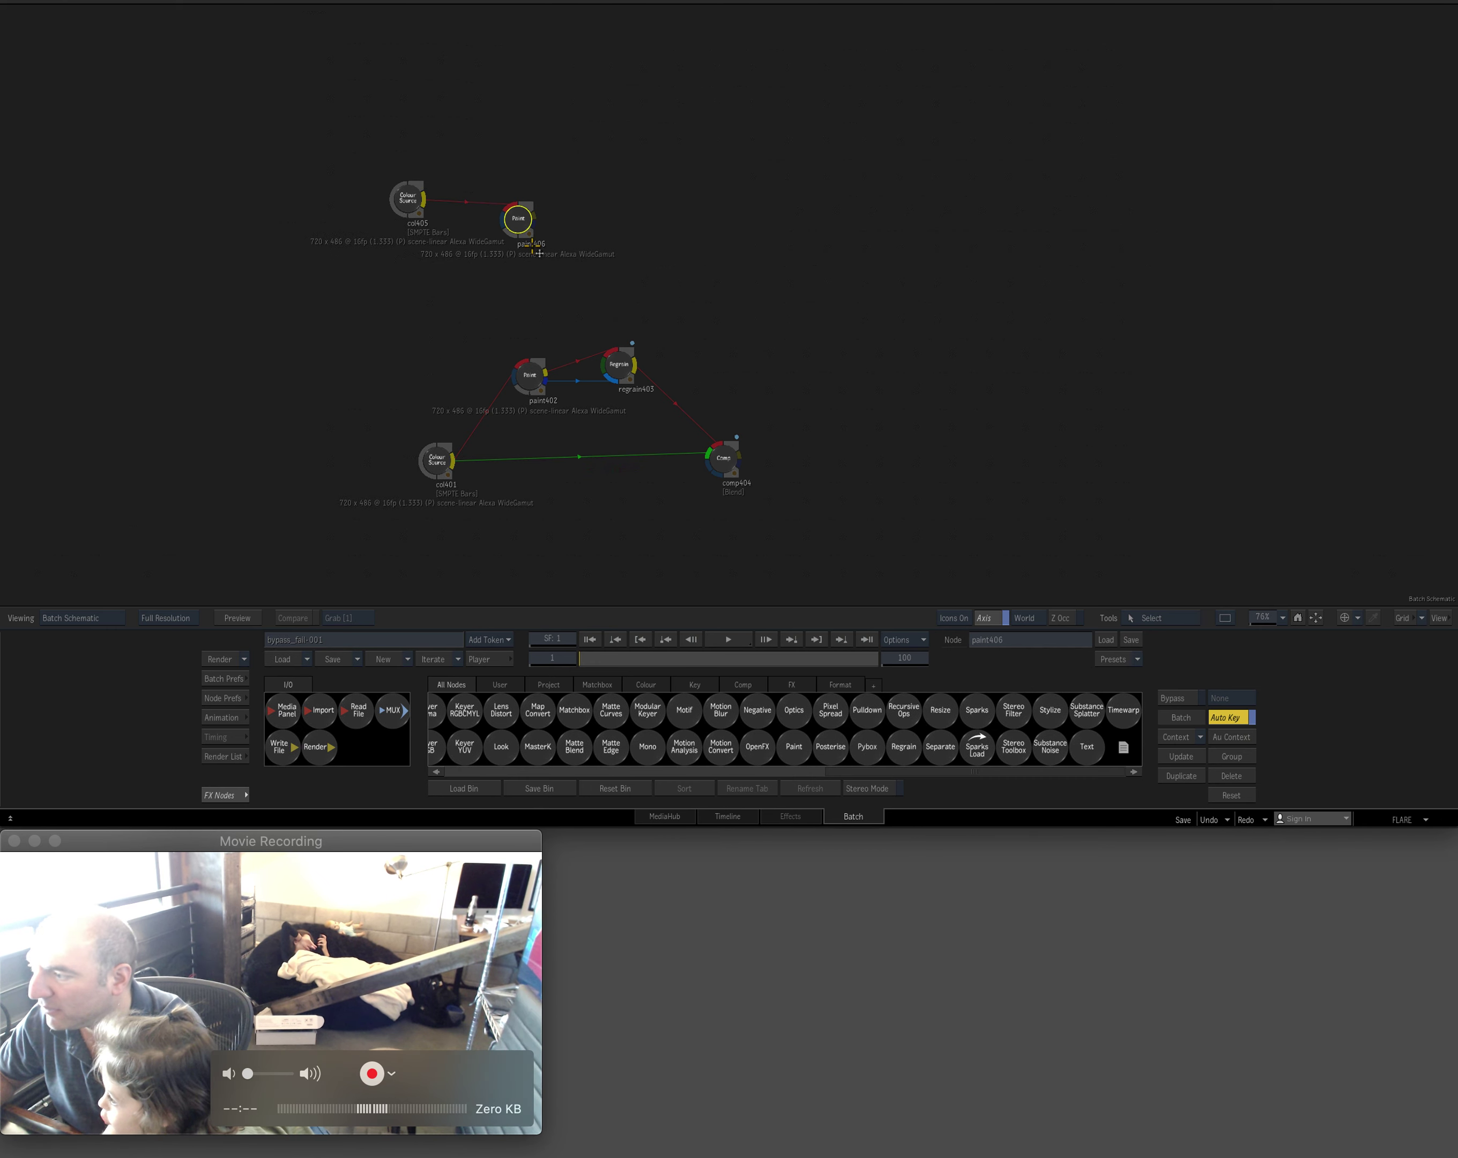
Paint light grey freeform strokes across the colour bars in the new Paint node.
{"action": "double_click", "coordinate": [536, 227]}
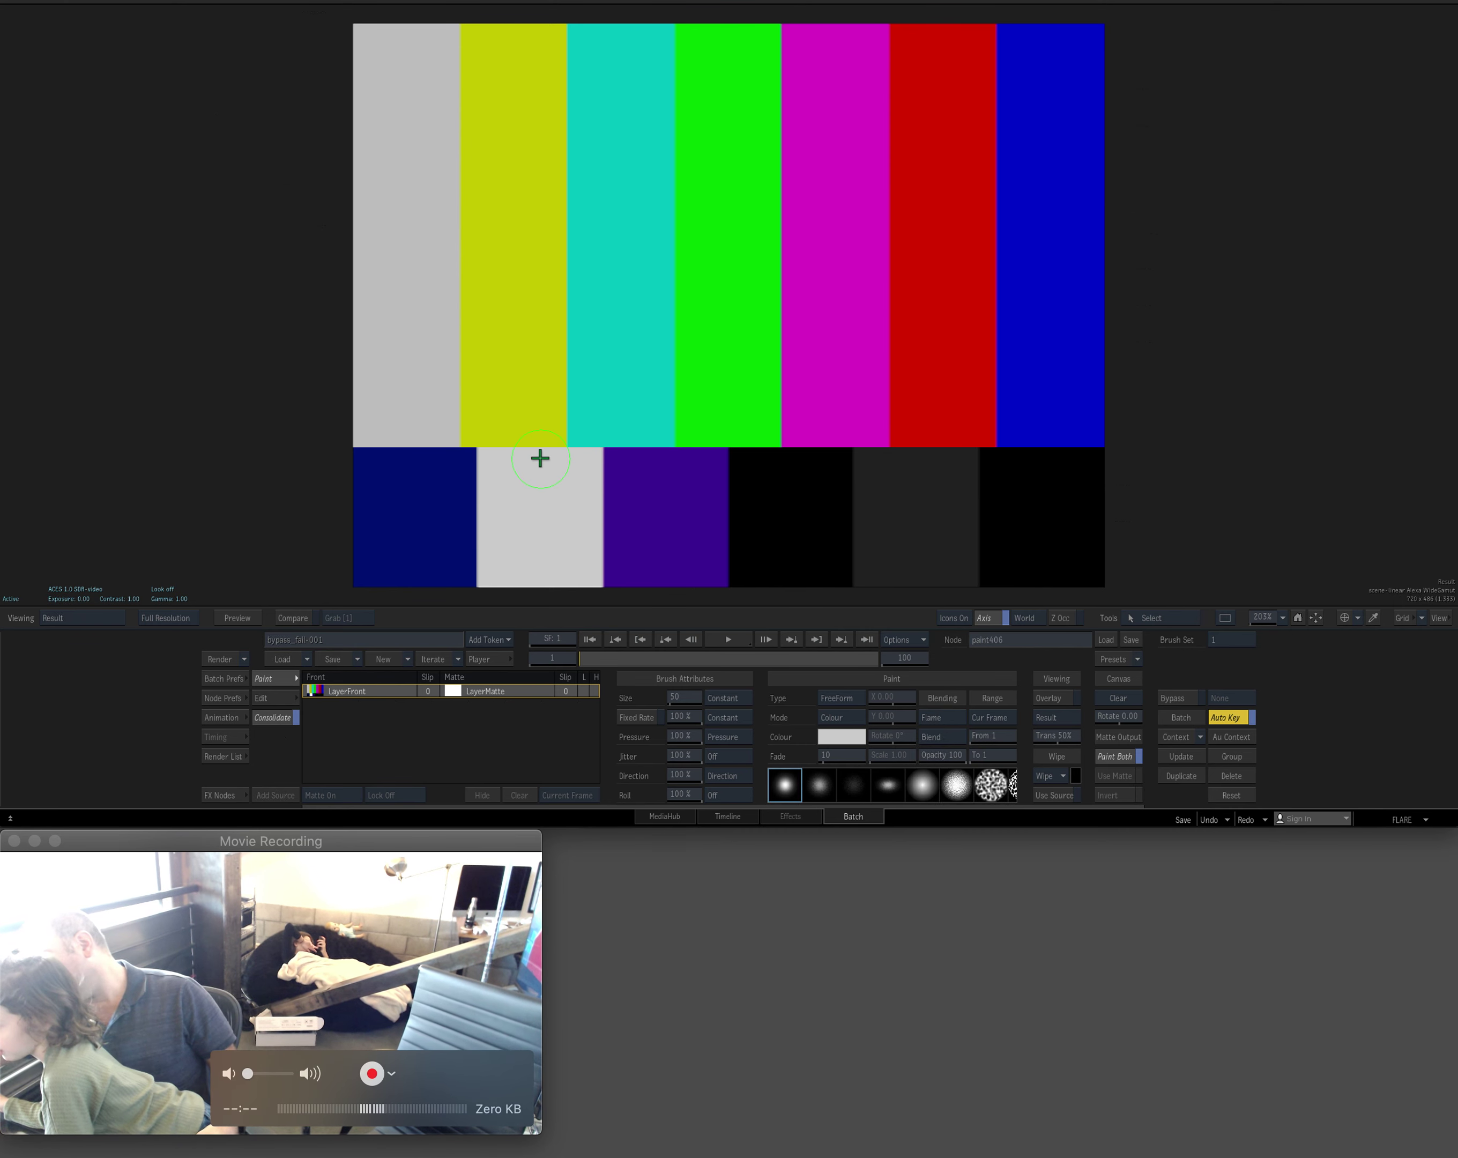
{"action": "left_click_drag", "start_coordinate": [1366, 286], "coordinate": [673, 652]}
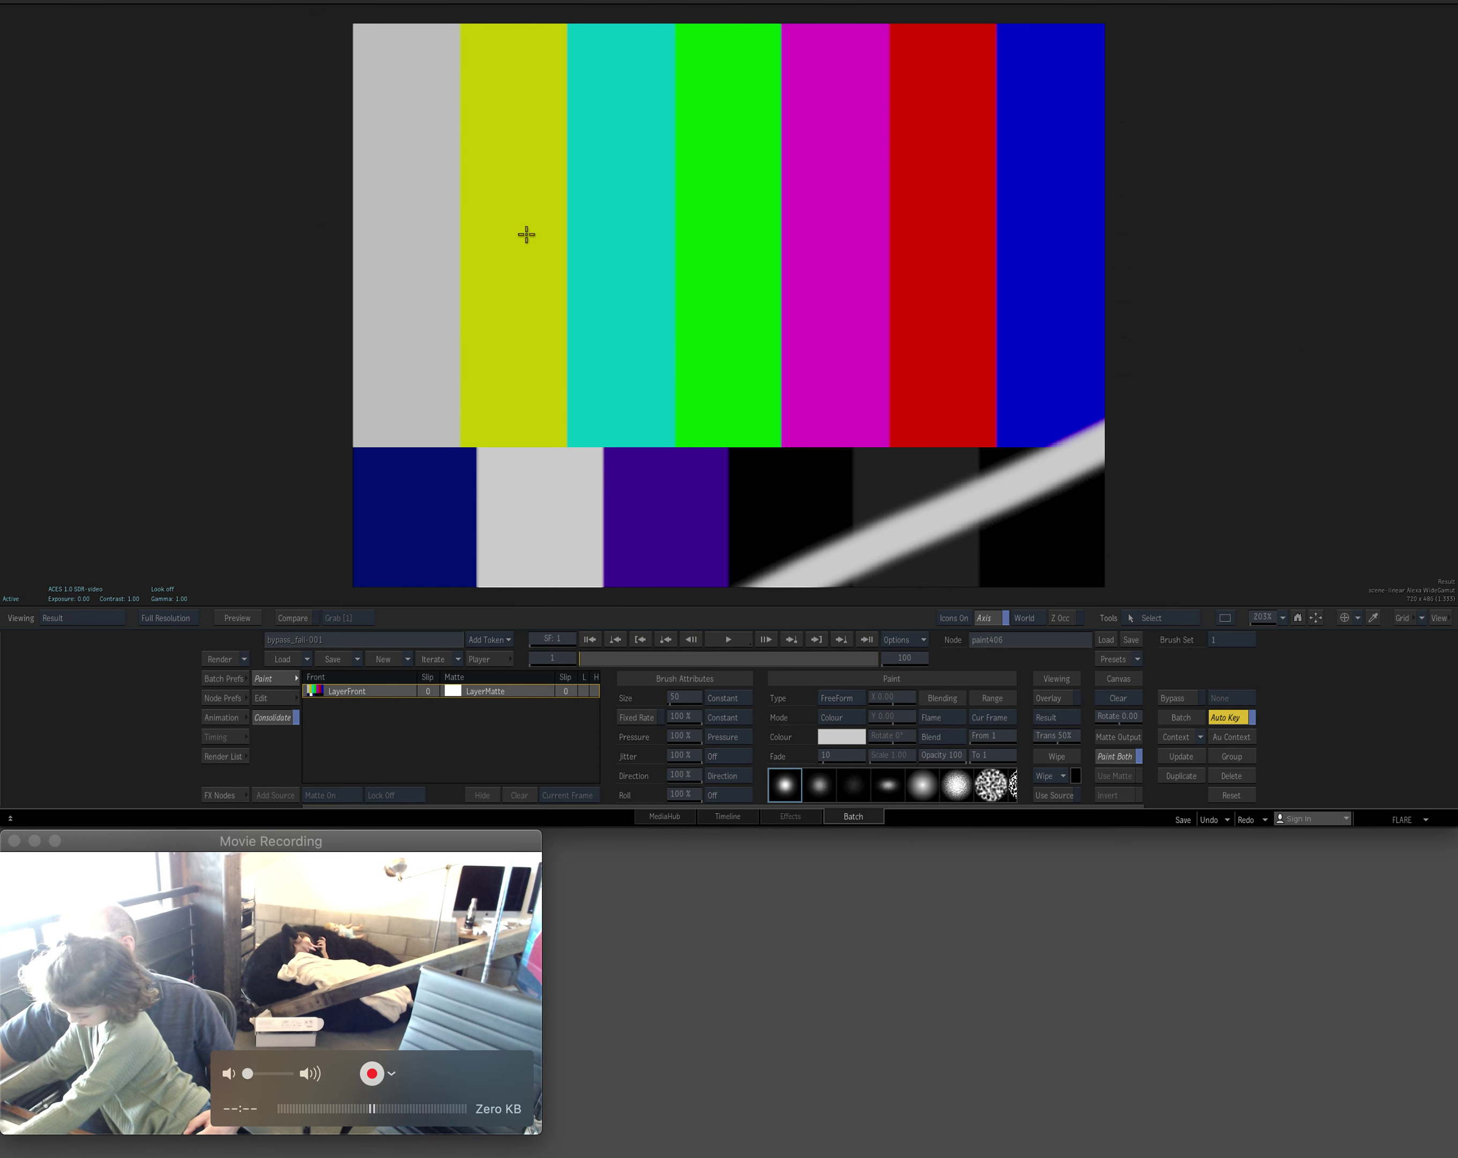
{"action": "mouse_move", "coordinate": [633, 369]}
{"action": "left_mouse_down"}
{"action": "mouse_move", "coordinate": [928, 356]}
{"action": "mouse_move", "coordinate": [1050, 383]}
{"action": "mouse_move", "coordinate": [345, 384]}
{"action": "left_mouse_up"}
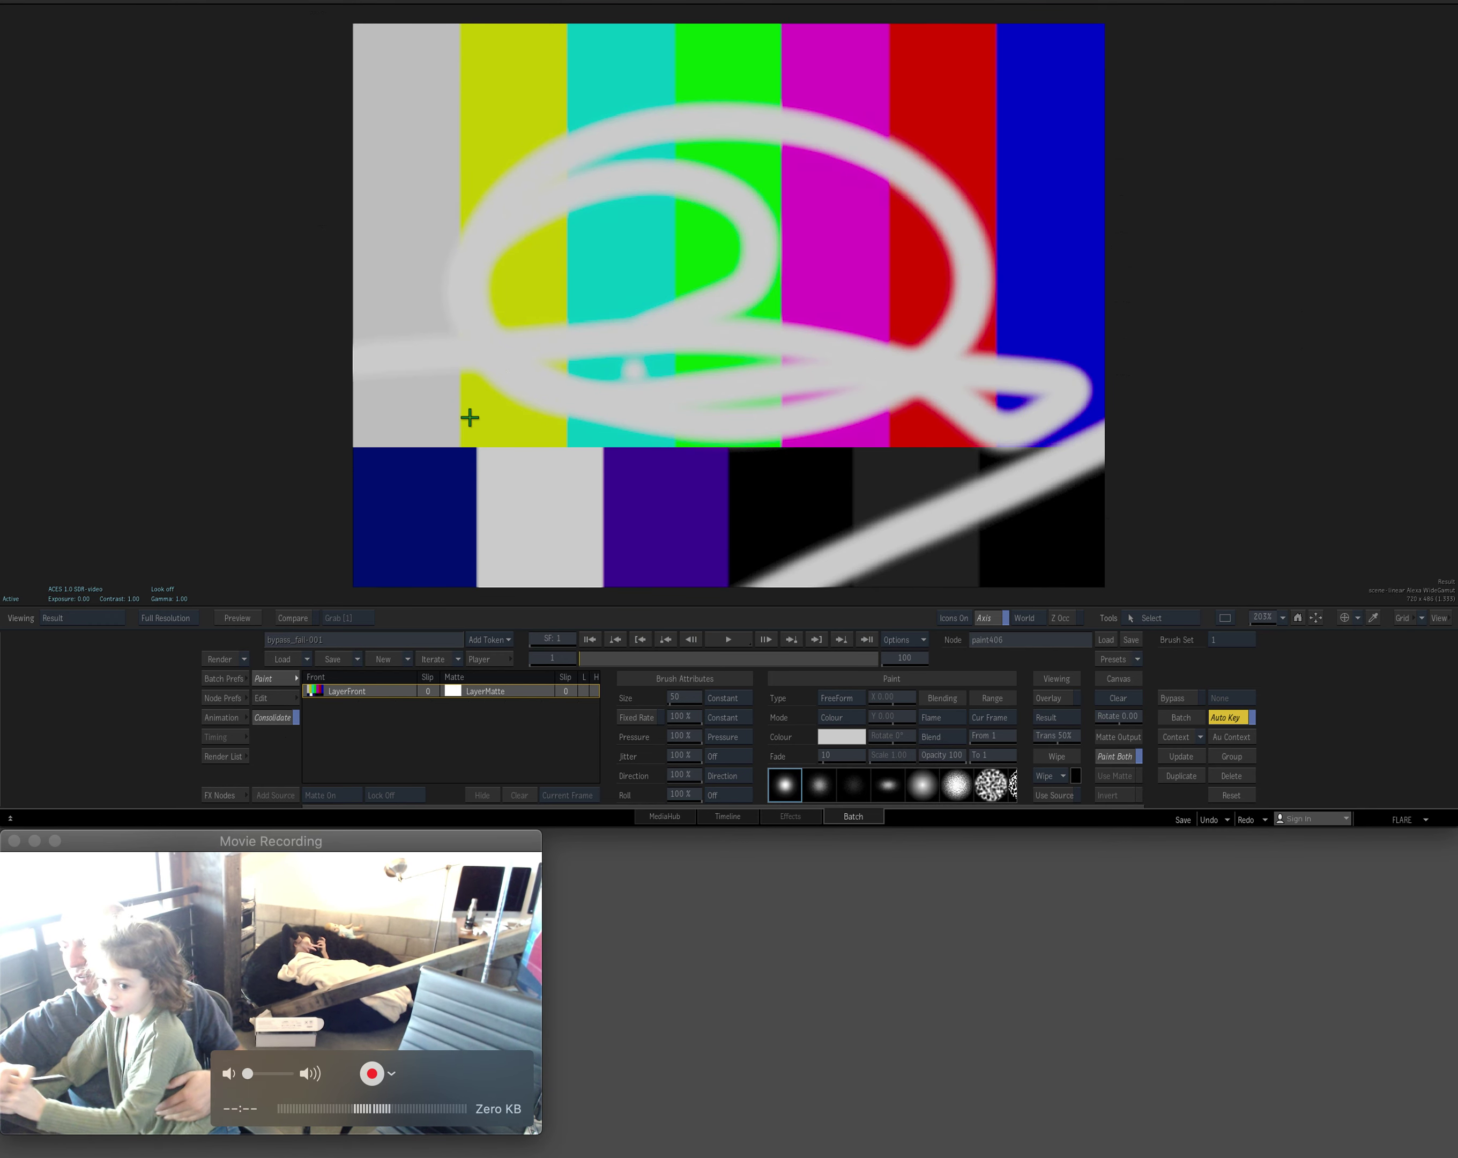
{"action": "key", "text": "Escape"}
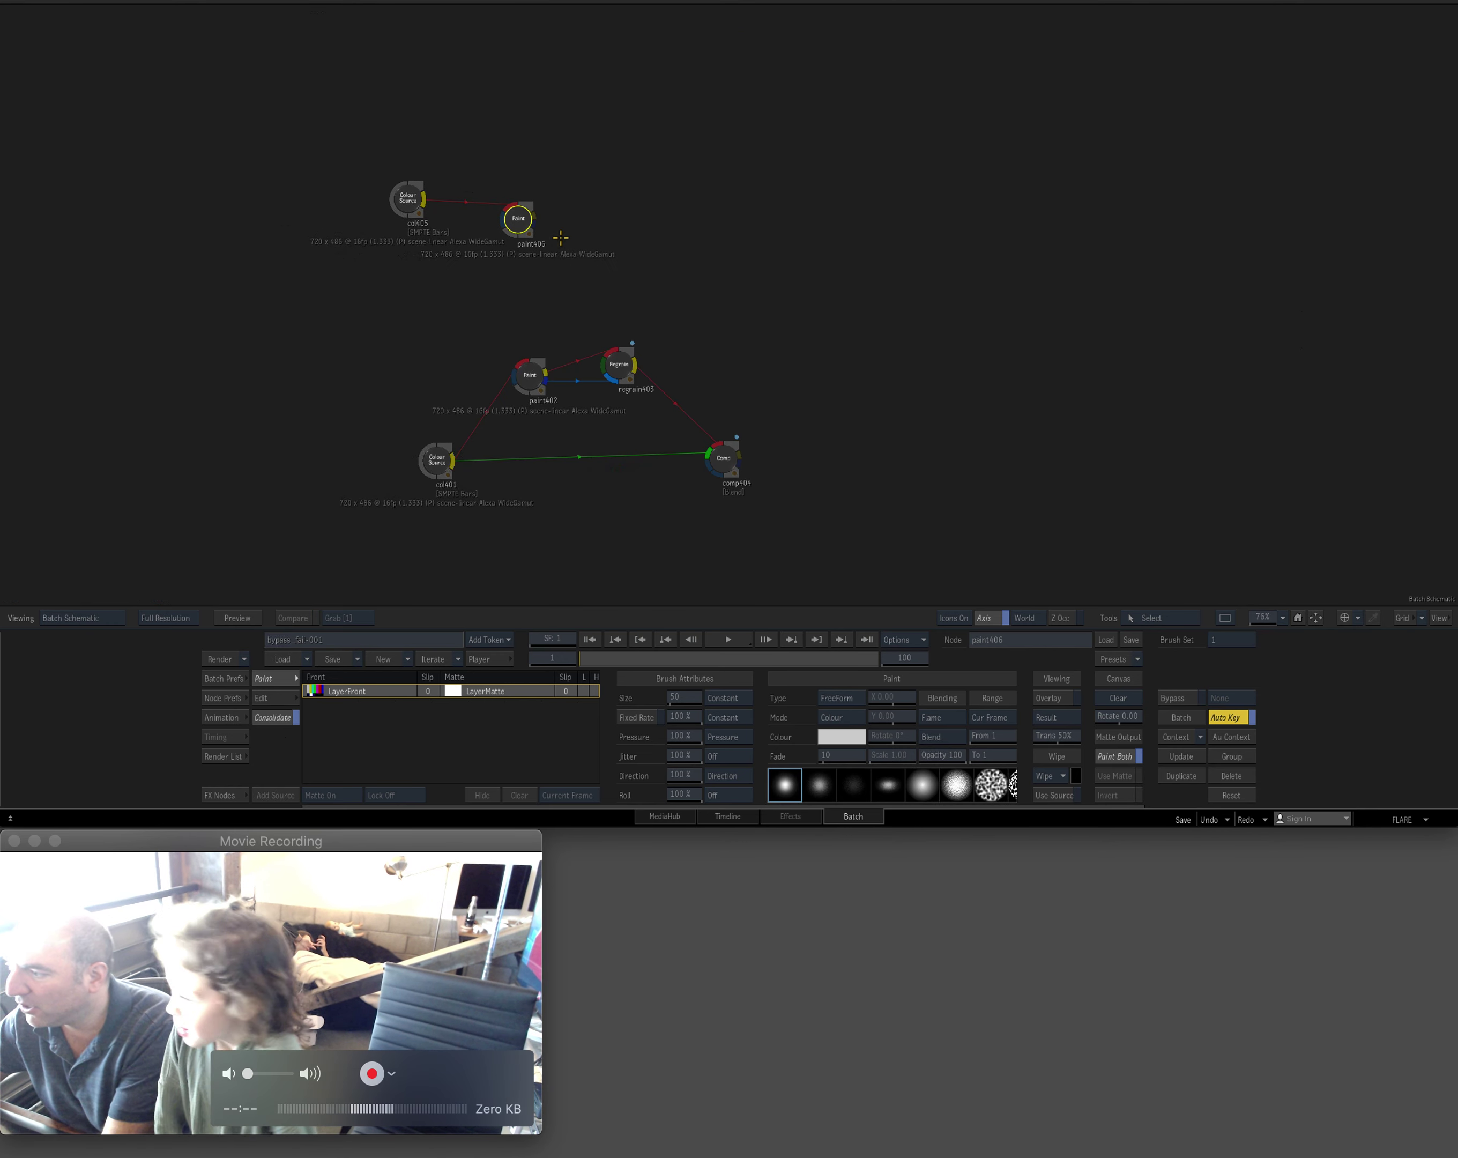
Move the new Paint node further from its Colour Source and view its result and output matte.
{"action": "left_click_drag", "start_coordinate": [516, 217], "coordinate": [542, 198]}
{"action": "key", "text": "F4"}
{"action": "key", "text": "F4"}
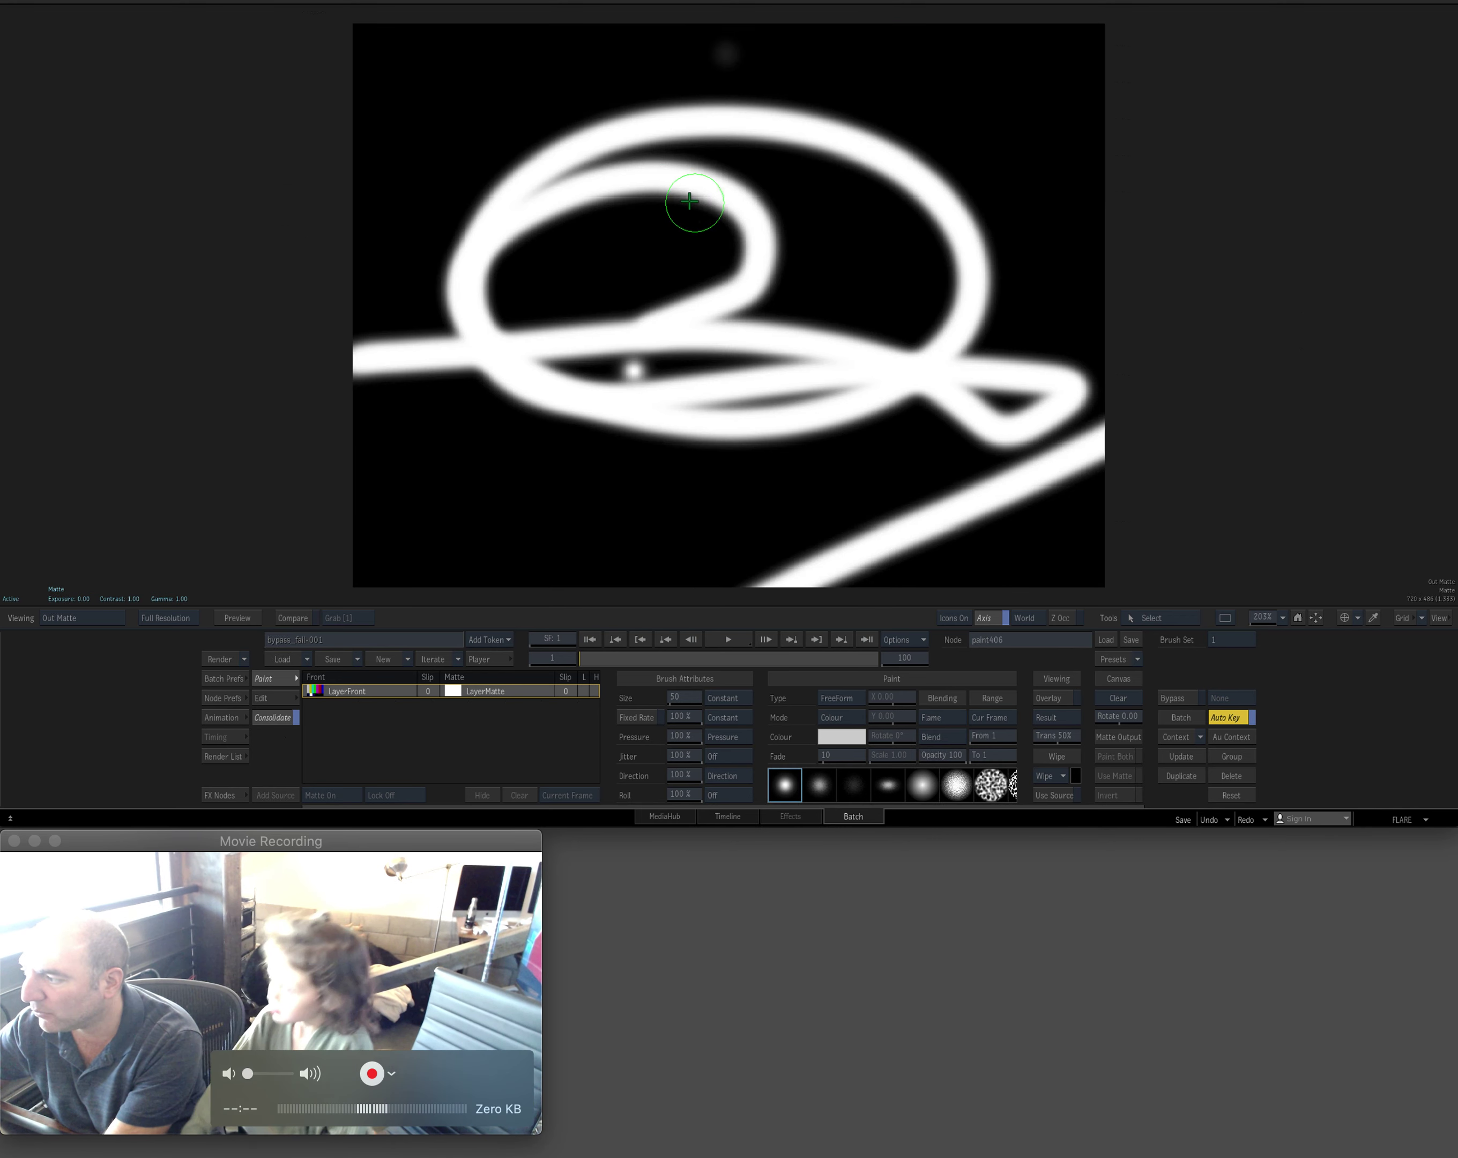
{"action": "key", "text": "Escape"}
Add a Regrain node fed by the new Paint node's result and matte outputs.
{"action": "mouse_move", "coordinate": [587, 822]}
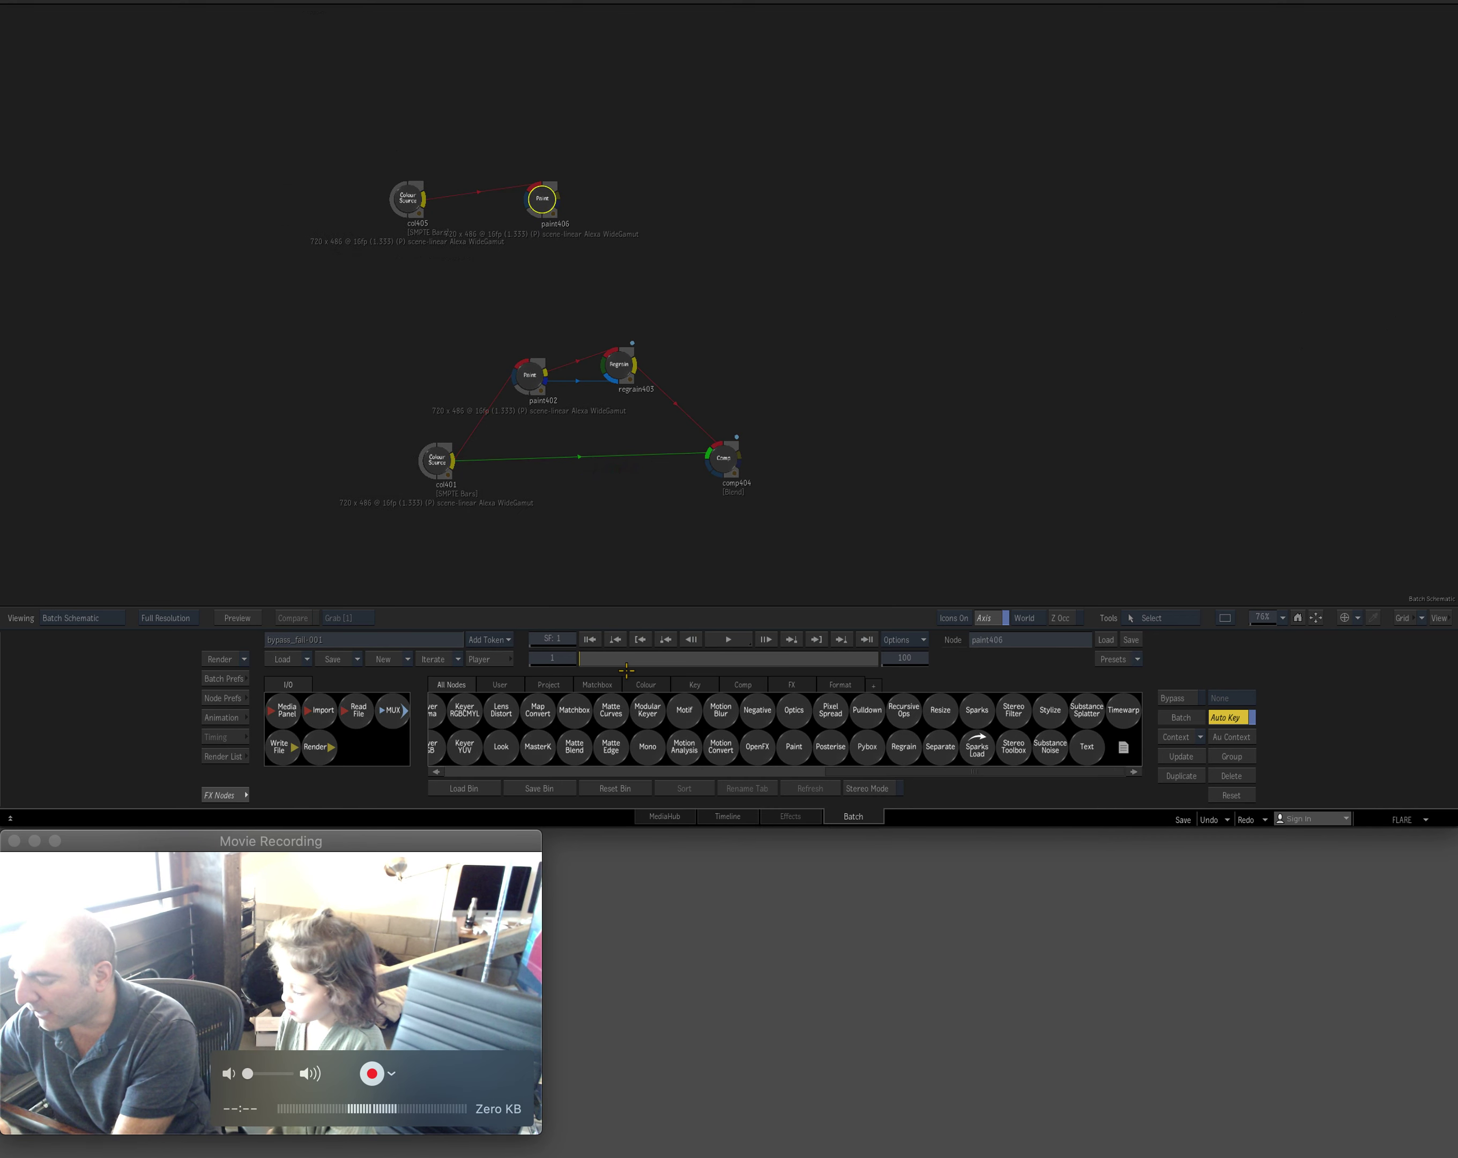
{"action": "key", "text": "r"}
{"action": "mouse_move", "coordinate": [903, 746]}
{"action": "left_mouse_down"}
{"action": "mouse_move", "coordinate": [791, 212]}
{"action": "mouse_move", "coordinate": [593, 210]}
{"action": "mouse_move", "coordinate": [766, 172]}
{"action": "mouse_move", "coordinate": [701, 202]}
{"action": "mouse_move", "coordinate": [588, 190]}
{"action": "mouse_move", "coordinate": [656, 192]}
{"action": "left_mouse_up"}
Set the new Regrain node's RGB gain to 11.5 on all three channels.
{"action": "key", "text": "F4"}
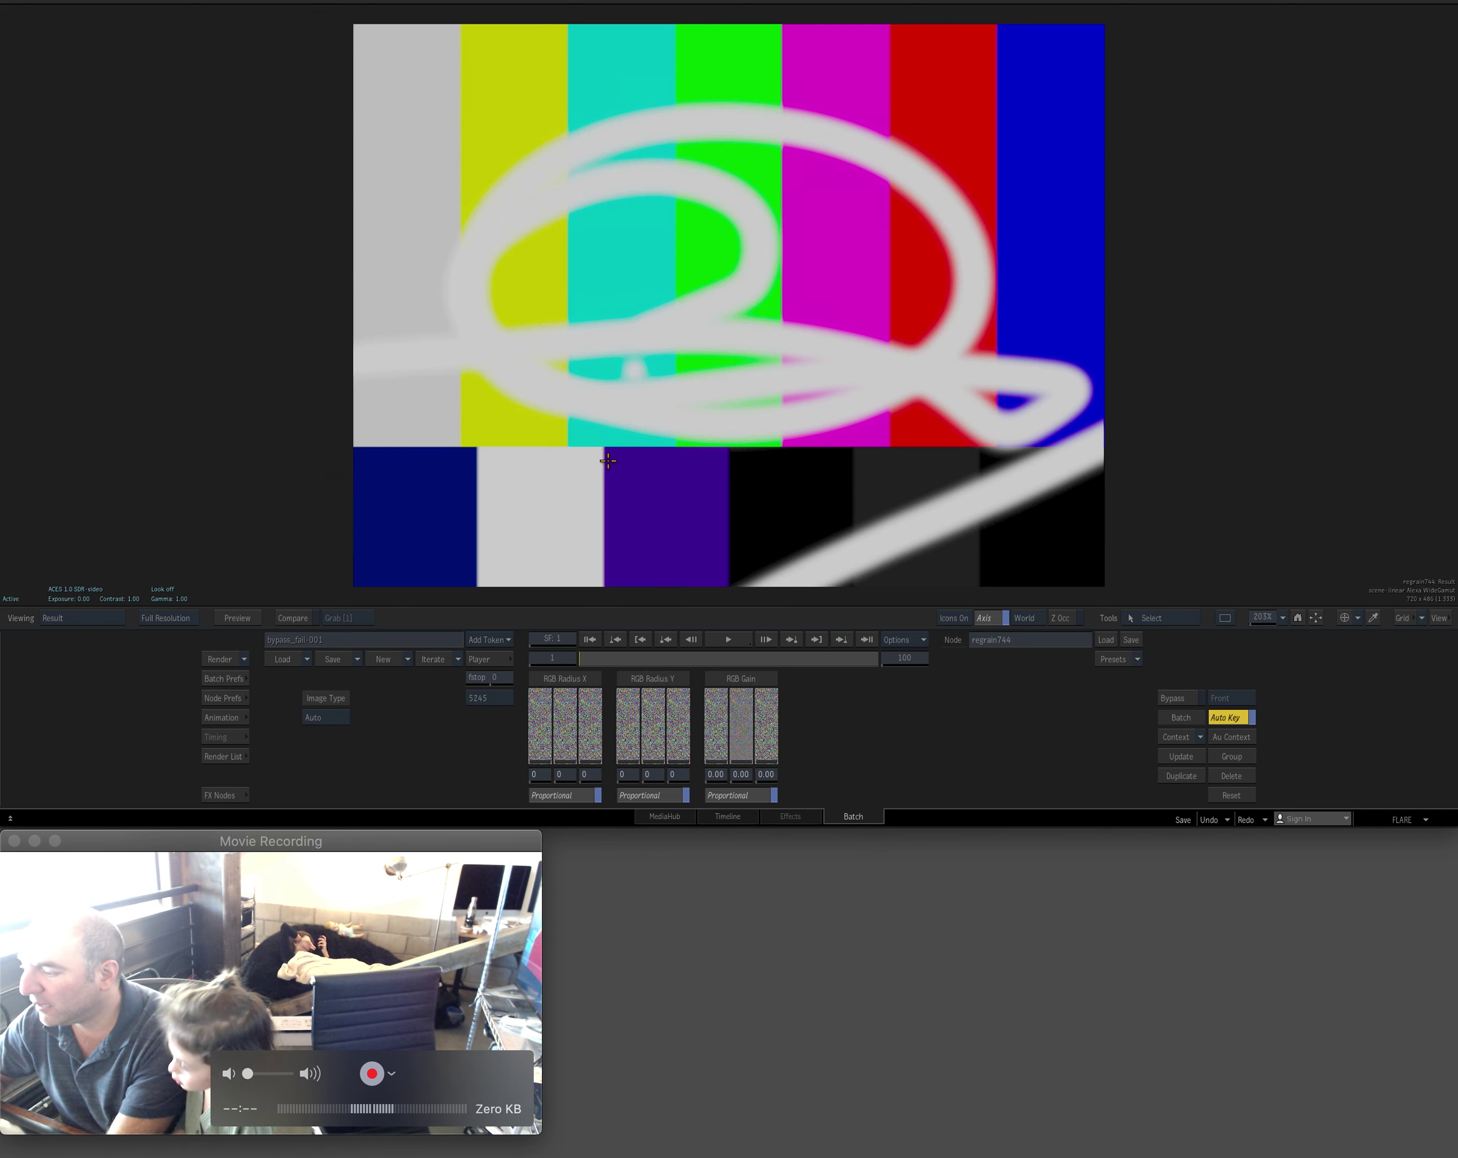
{"action": "left_click_drag", "start_coordinate": [754, 749], "coordinate": [752, 410]}
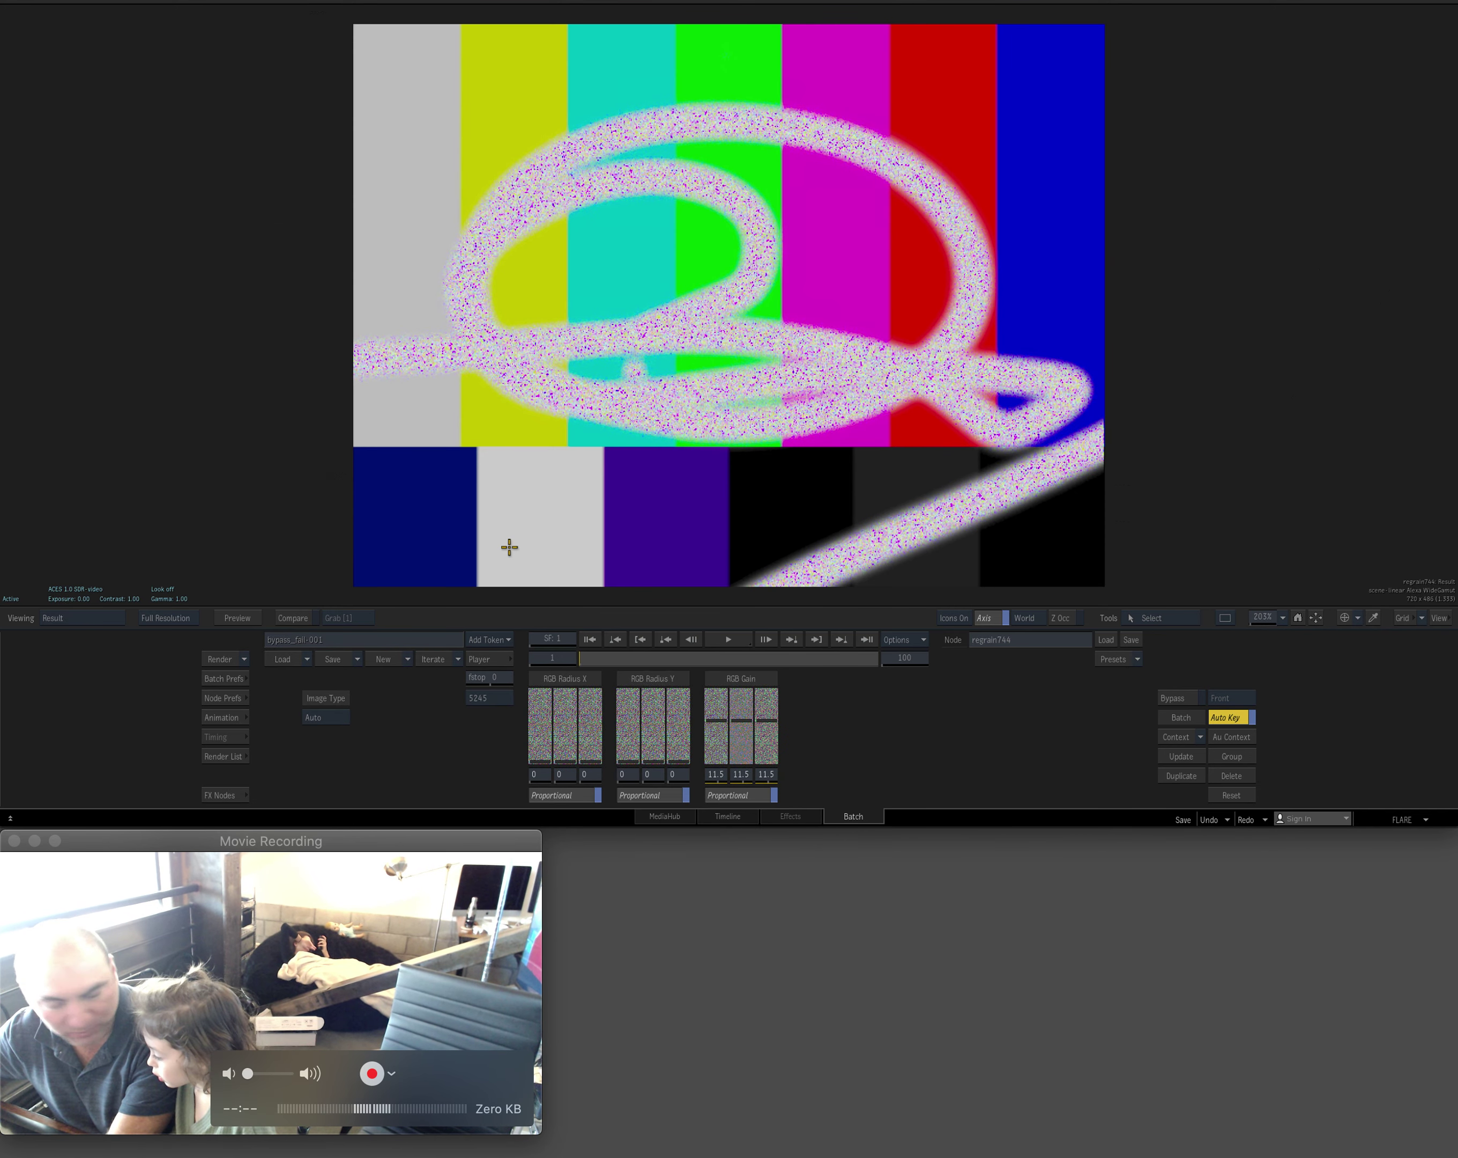
{"action": "key", "text": "F4"}
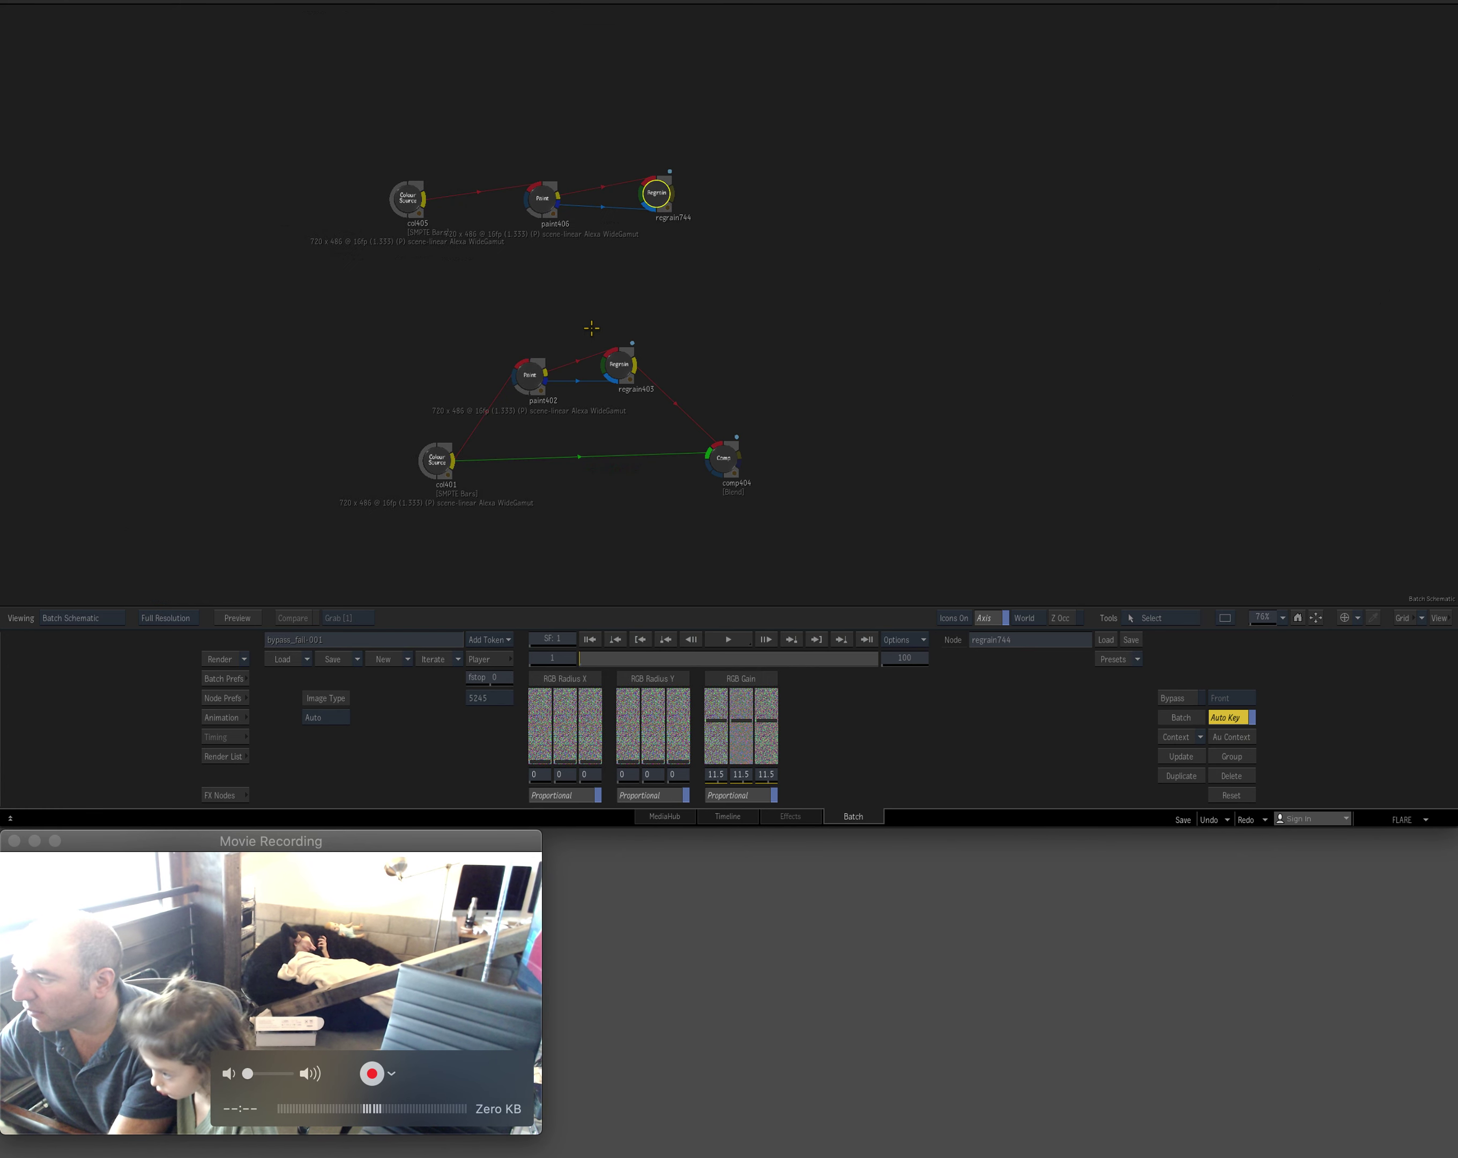
Add a Comp node with the new Regrain node as front and the duplicated Colour Source as back.
{"action": "left_click", "coordinate": [226, 795]}
{"action": "key", "text": "c"}
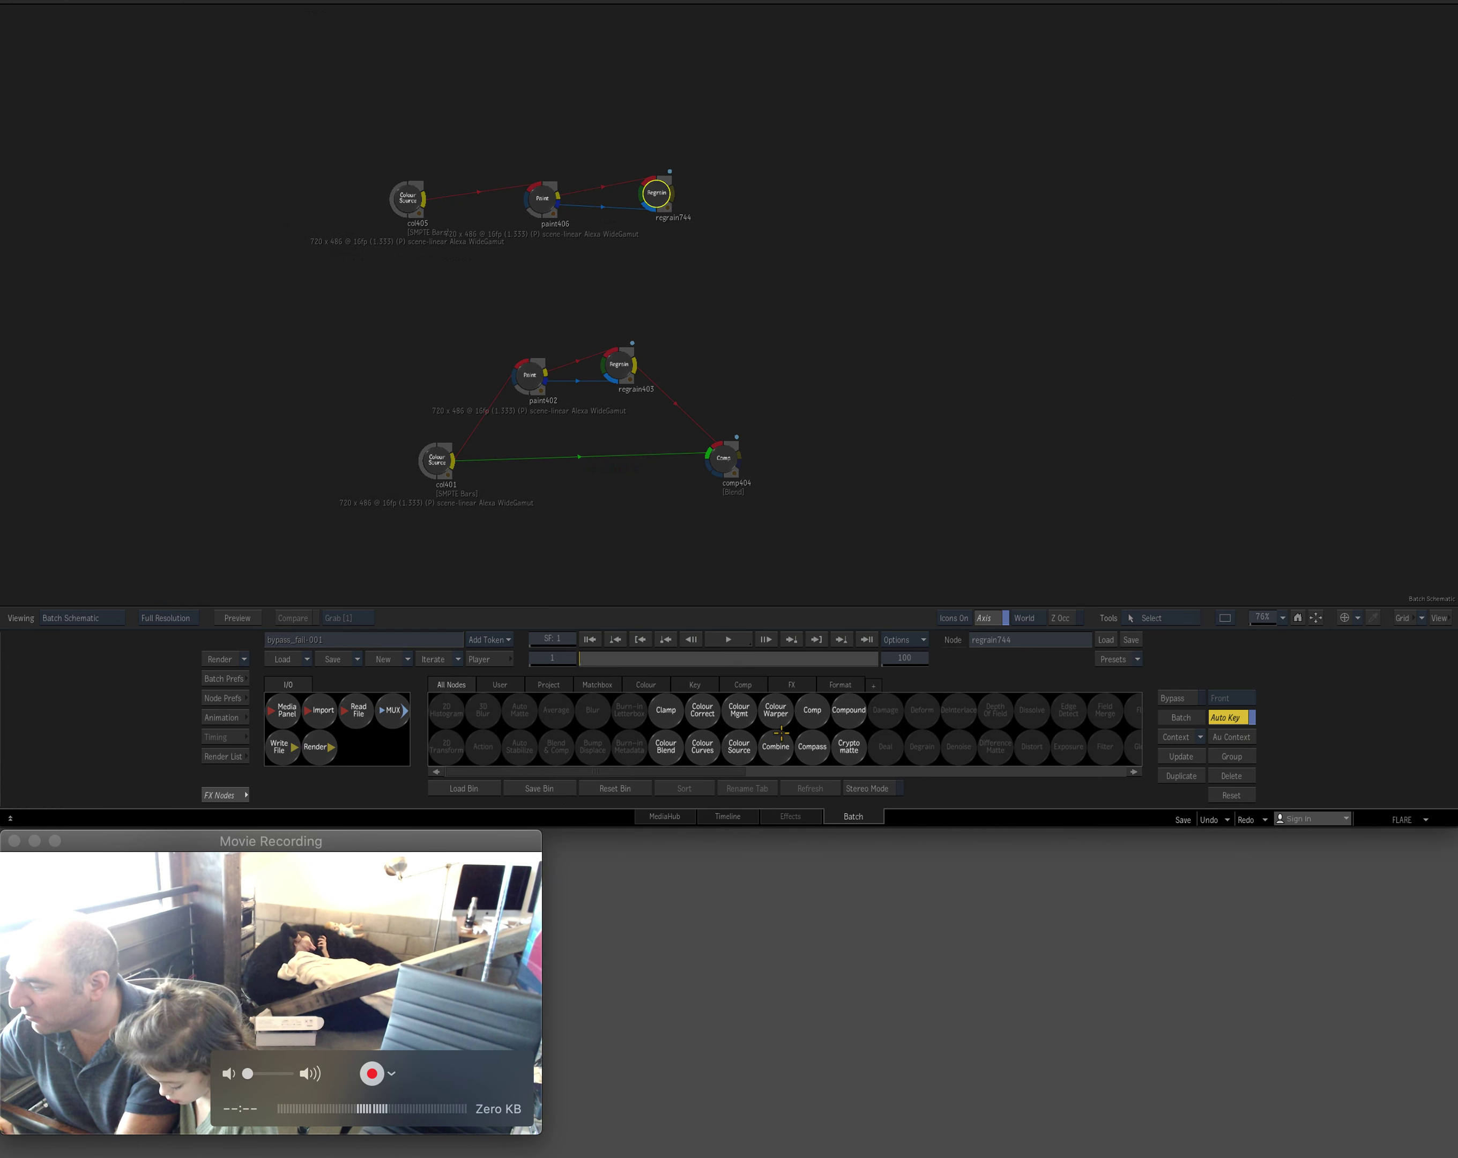
{"action": "left_click", "coordinate": [803, 724]}
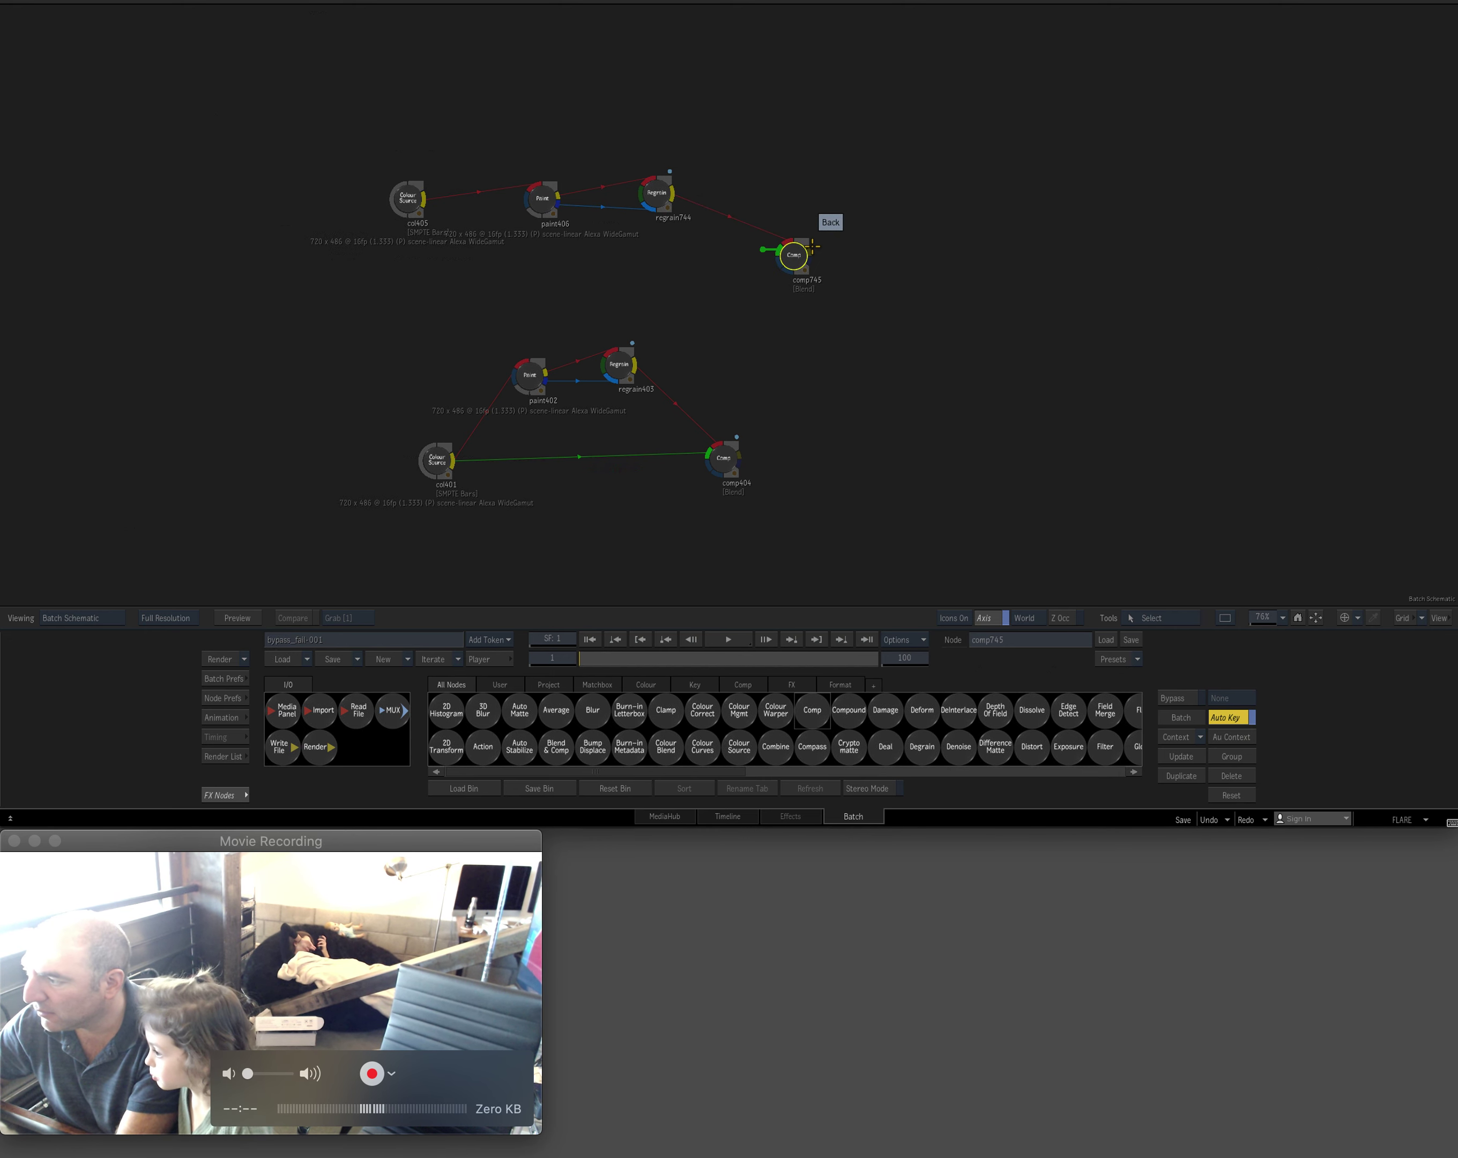
{"action": "mouse_move", "coordinate": [445, 207]}
{"action": "left_mouse_down"}
{"action": "mouse_move", "coordinate": [742, 244]}
{"action": "mouse_move", "coordinate": [426, 233]}
{"action": "left_mouse_up"}
View the new Comp node's result while testing its Input 1 transparency.
{"action": "double_click", "coordinate": [737, 241]}
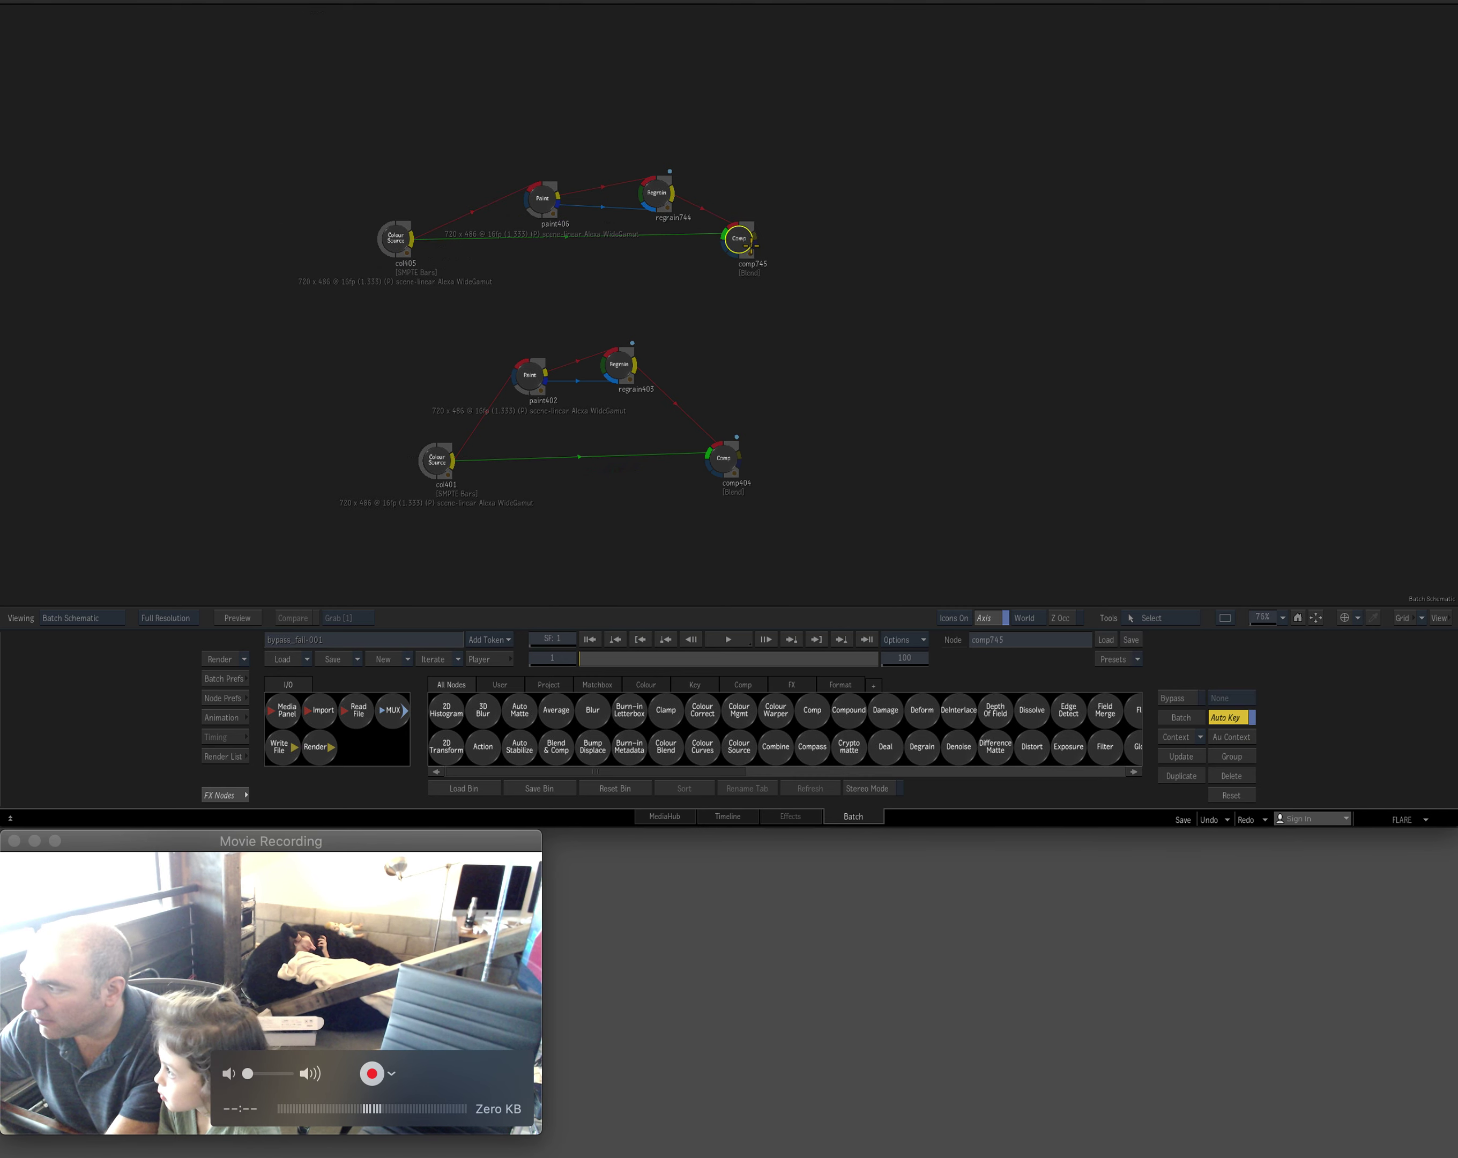
{"action": "mouse_move", "coordinate": [546, 774]}
{"action": "left_mouse_down"}
{"action": "mouse_move", "coordinate": [642, 768]}
{"action": "mouse_move", "coordinate": [330, 748]}
{"action": "left_mouse_up"}
{"action": "key", "text": "Escape"}
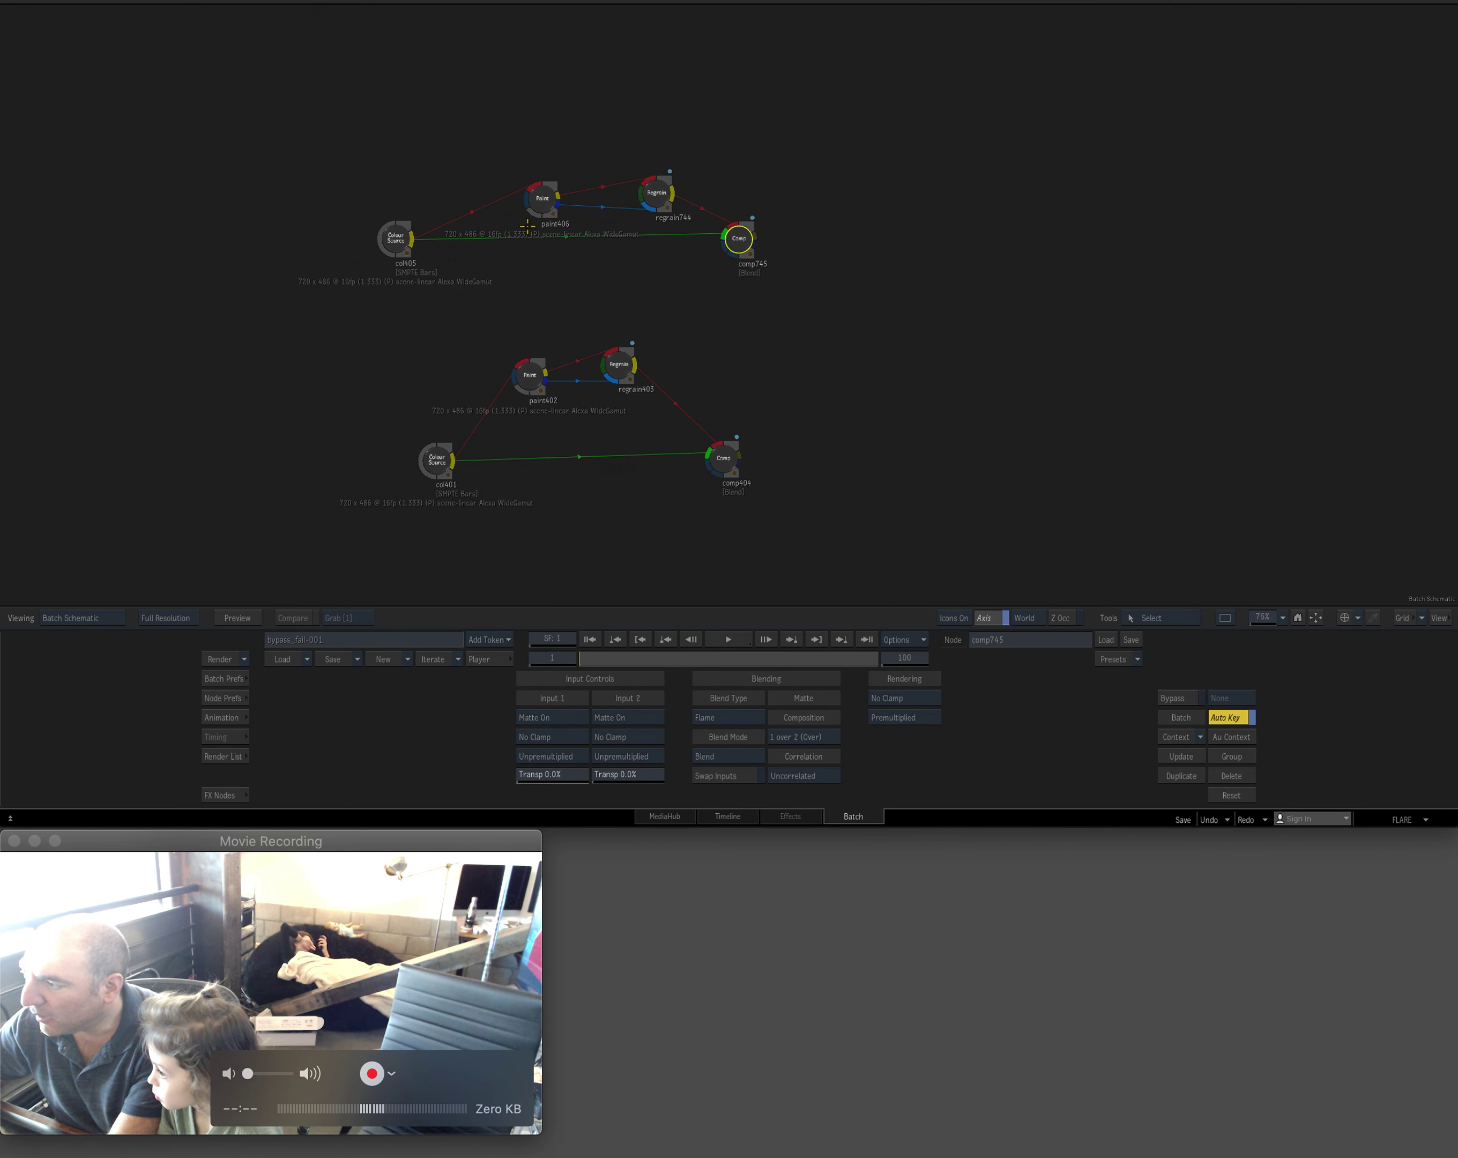
Bypass the new Paint node and view the new Comp node's result.
{"action": "left_click", "coordinate": [534, 210]}
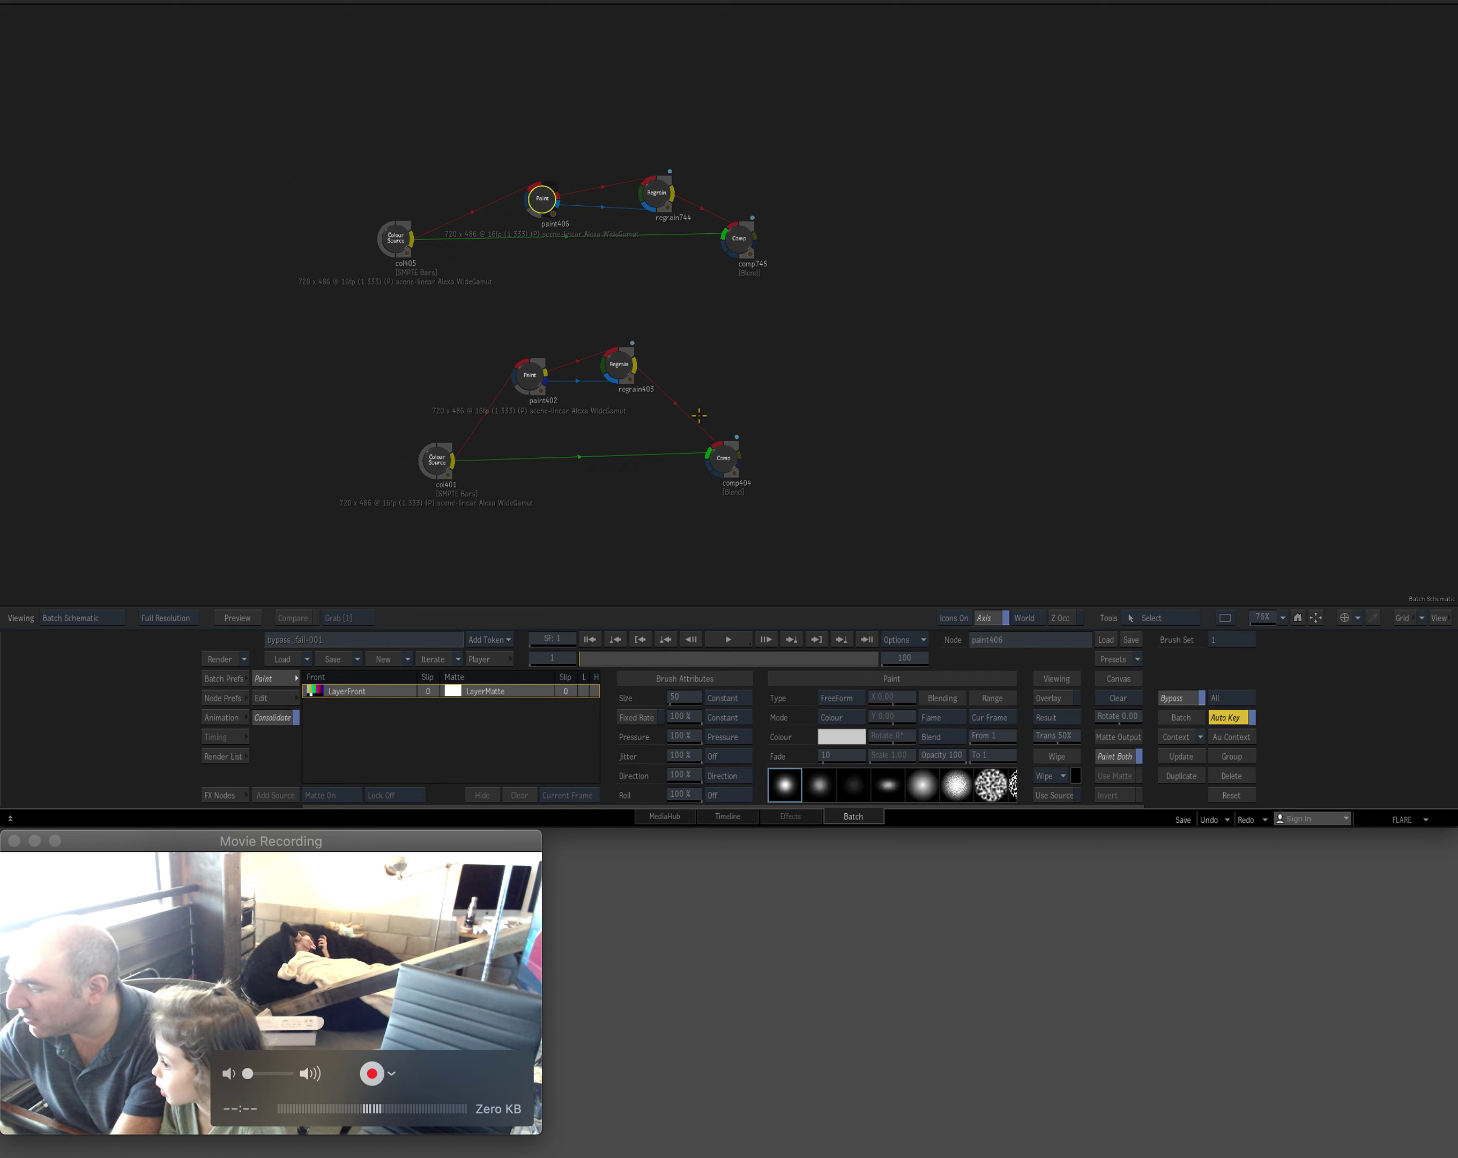
{"action": "left_click", "coordinate": [744, 248]}
{"action": "key", "text": "F4"}
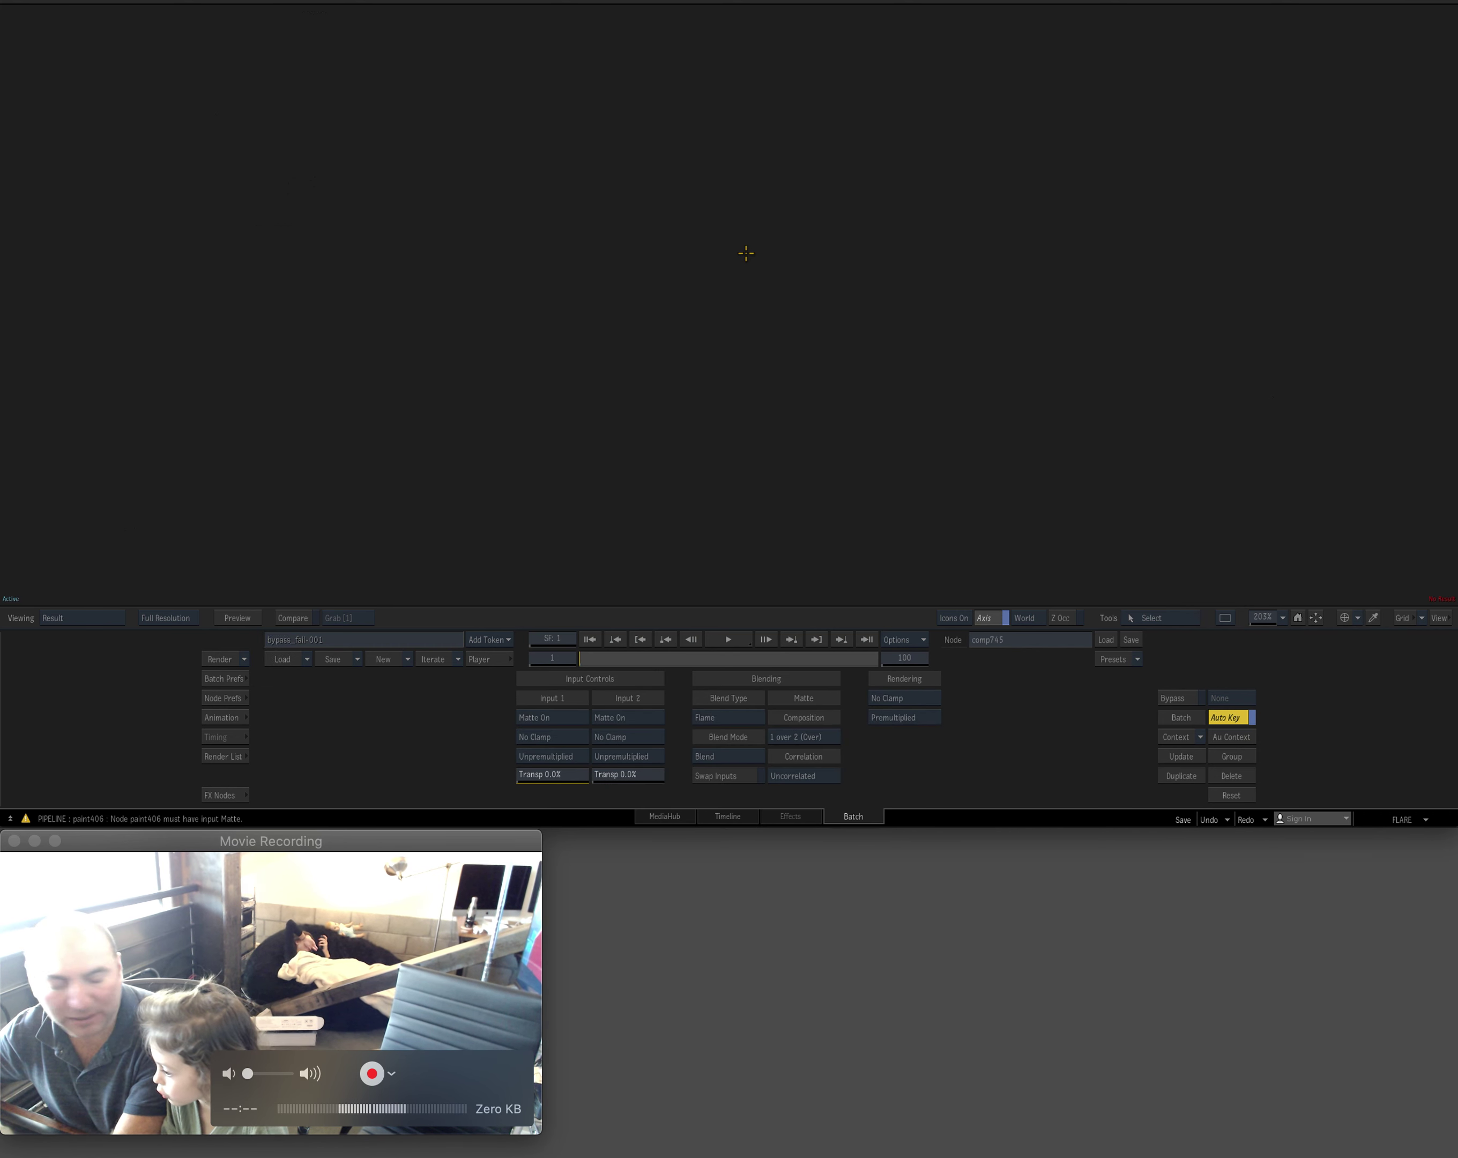